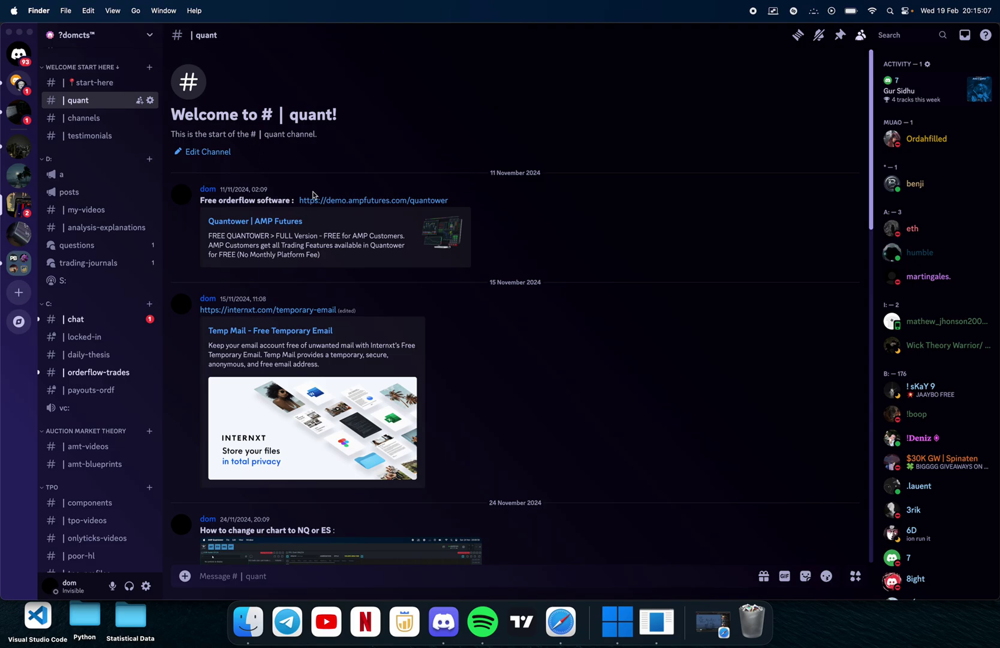
Copy a newly generated Internxt temporary address and switch to the AMP Futures page.
left_click(561, 623)
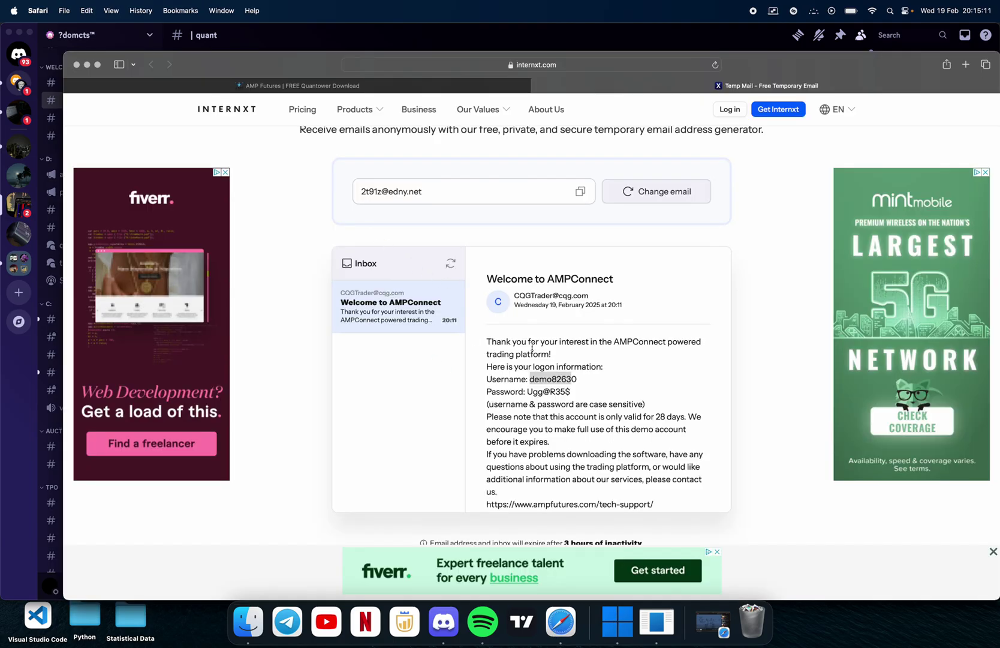
left_click(649, 196)
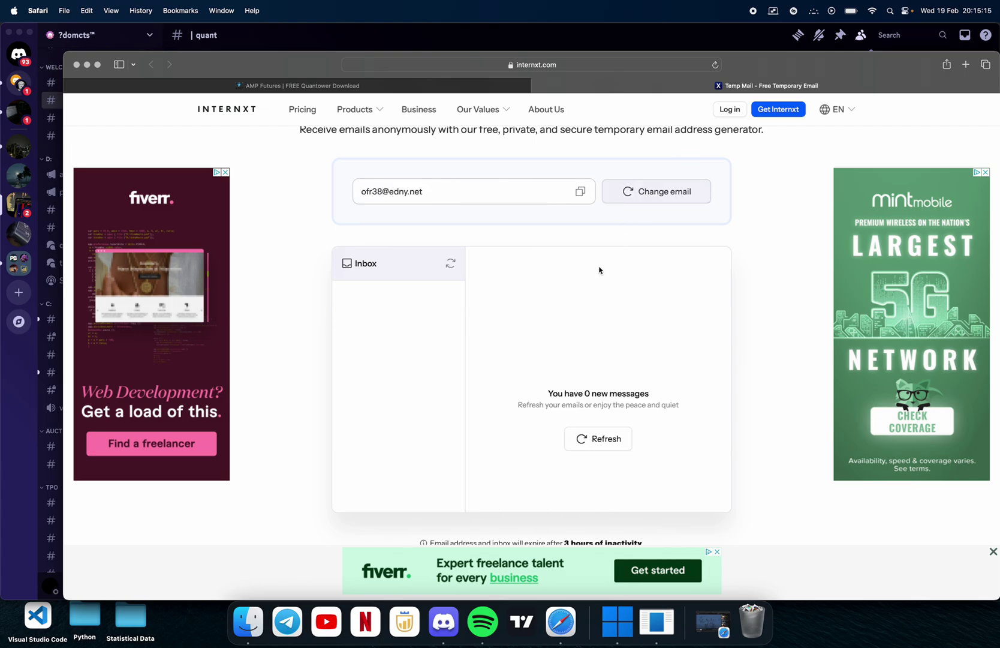
left_click(581, 194)
left_click(339, 88)
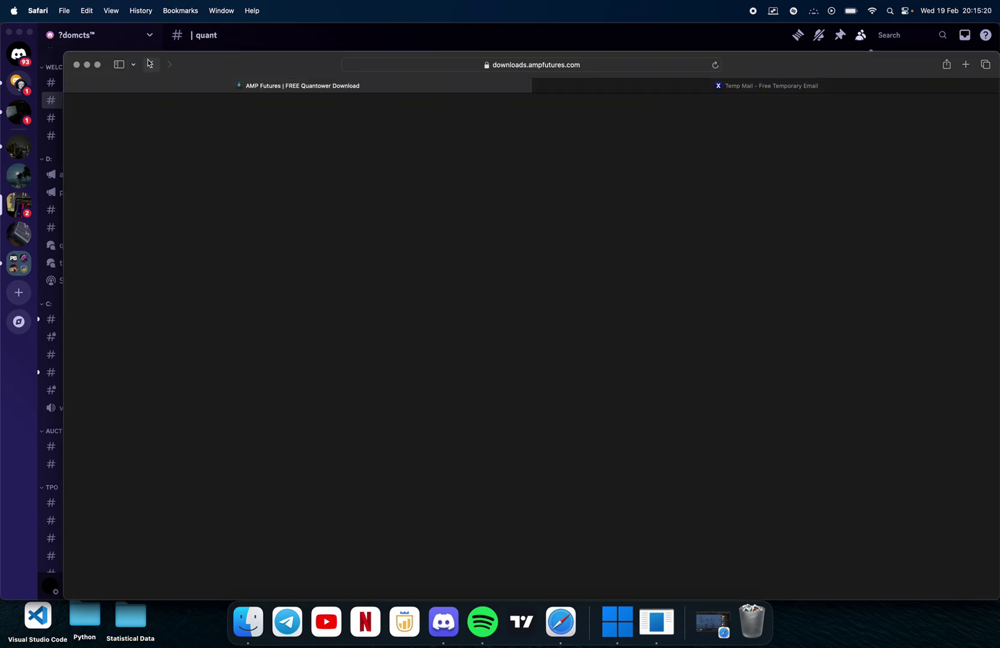
Resubmit the Quantower signup form with the new temporary address pasted in the email field.
left_click(149, 63)
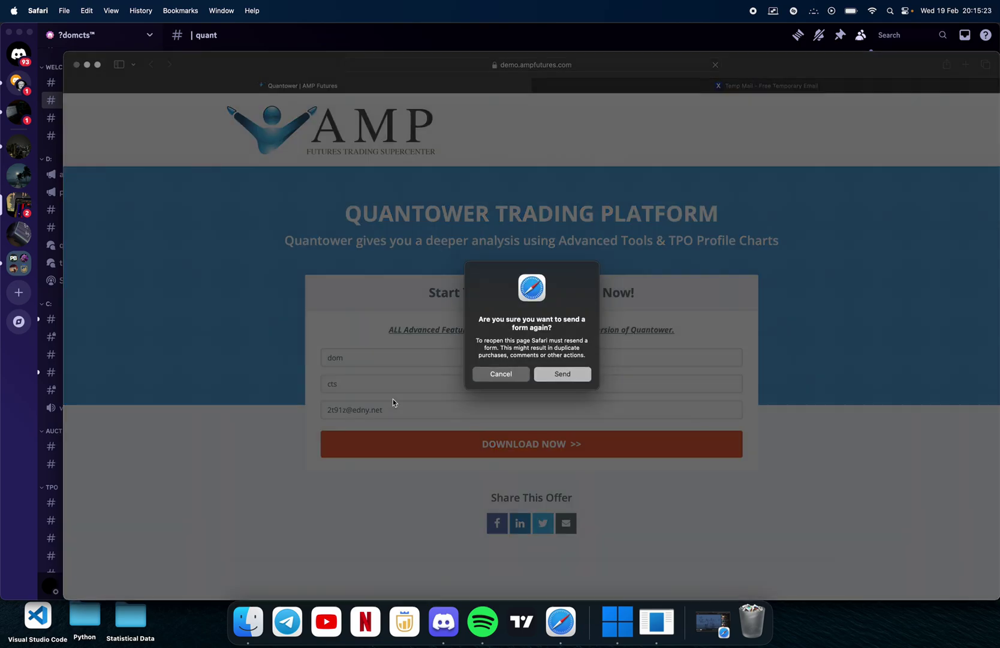
left_click(515, 378)
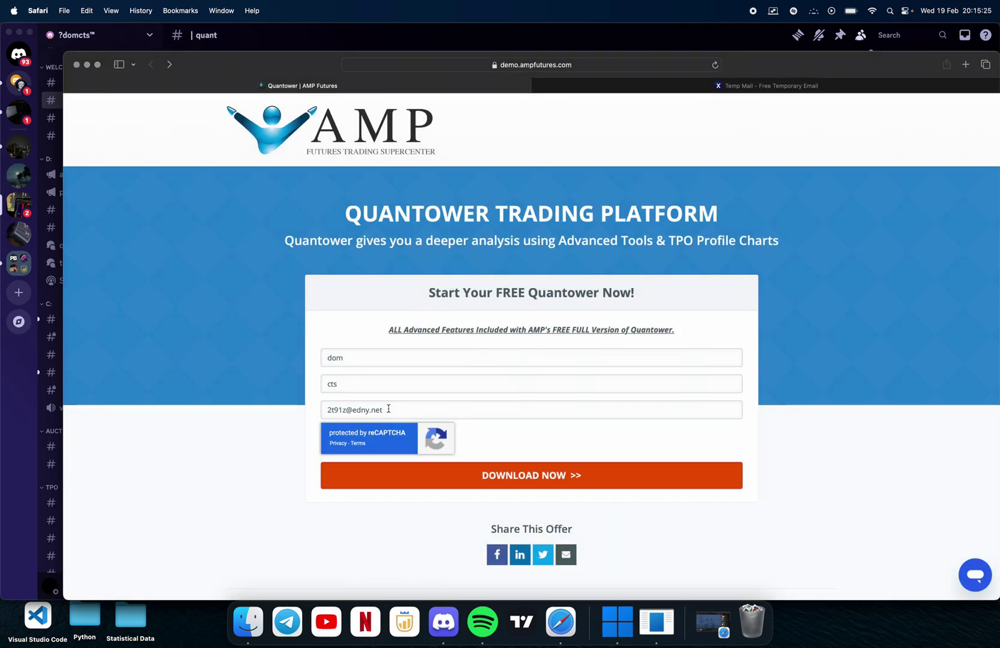
triple_click(396, 409)
key("BackSpace")
key("super+v")
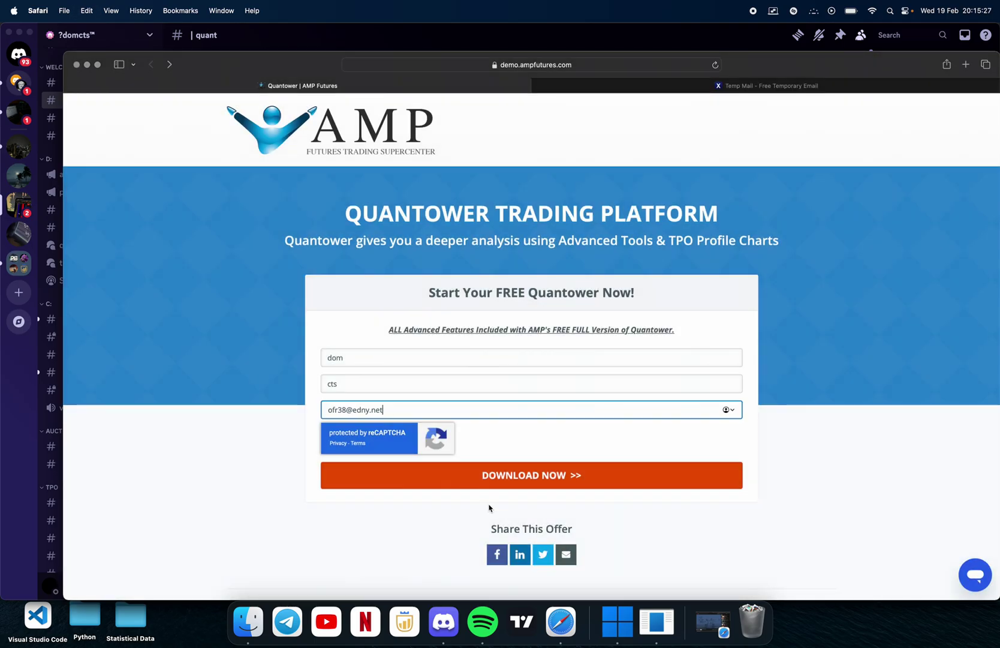
left_click(499, 480)
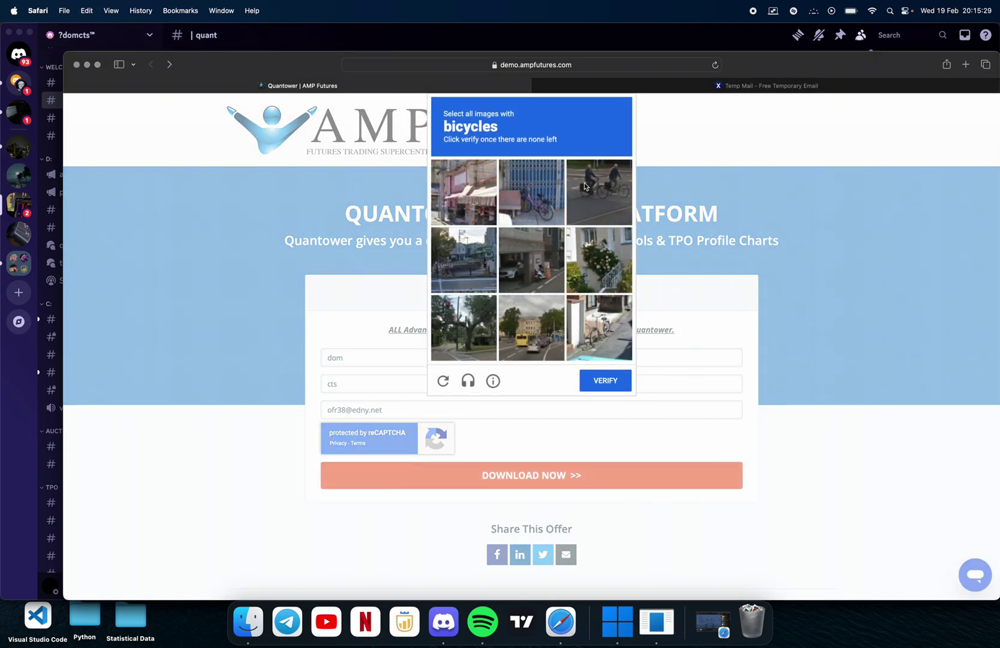
Solve the bicycle and car reCAPTCHA challenges and submit to reach the download page.
left_click(614, 193)
left_click(556, 196)
left_click(608, 324)
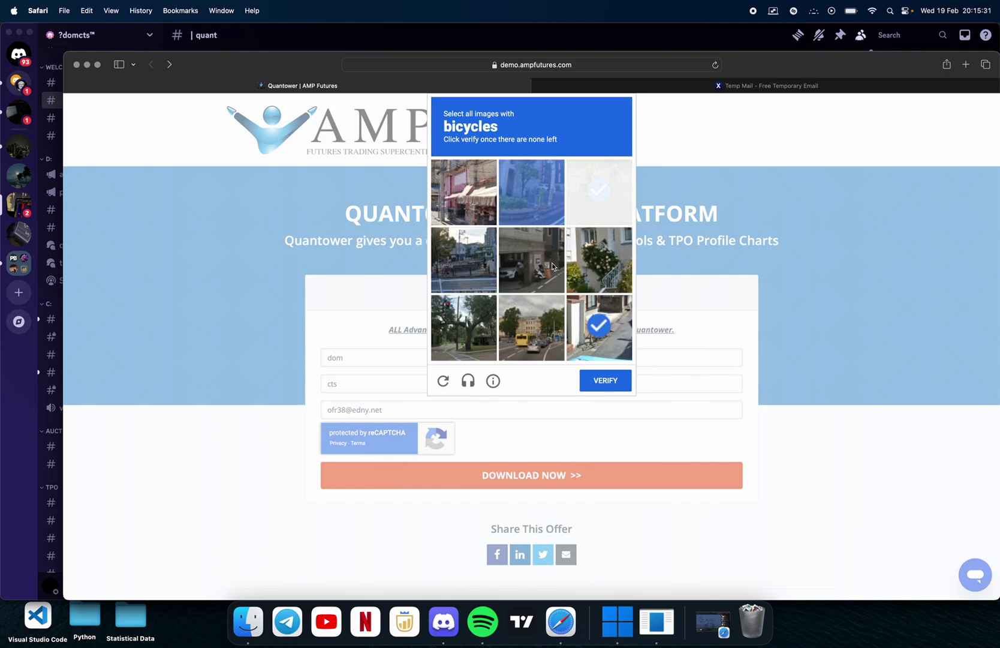
left_click(599, 332)
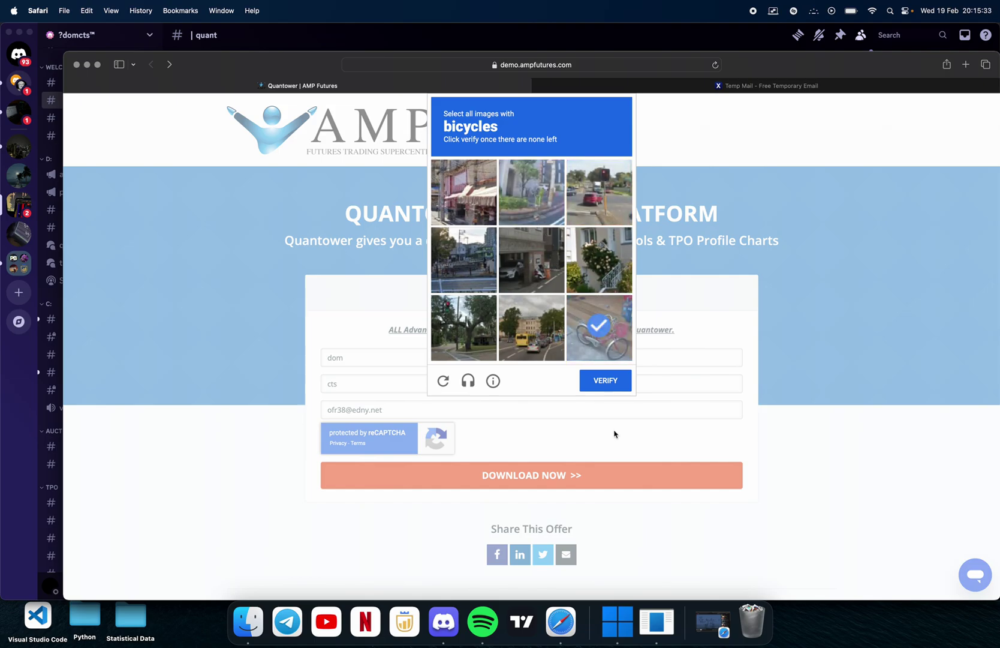
left_click(614, 383)
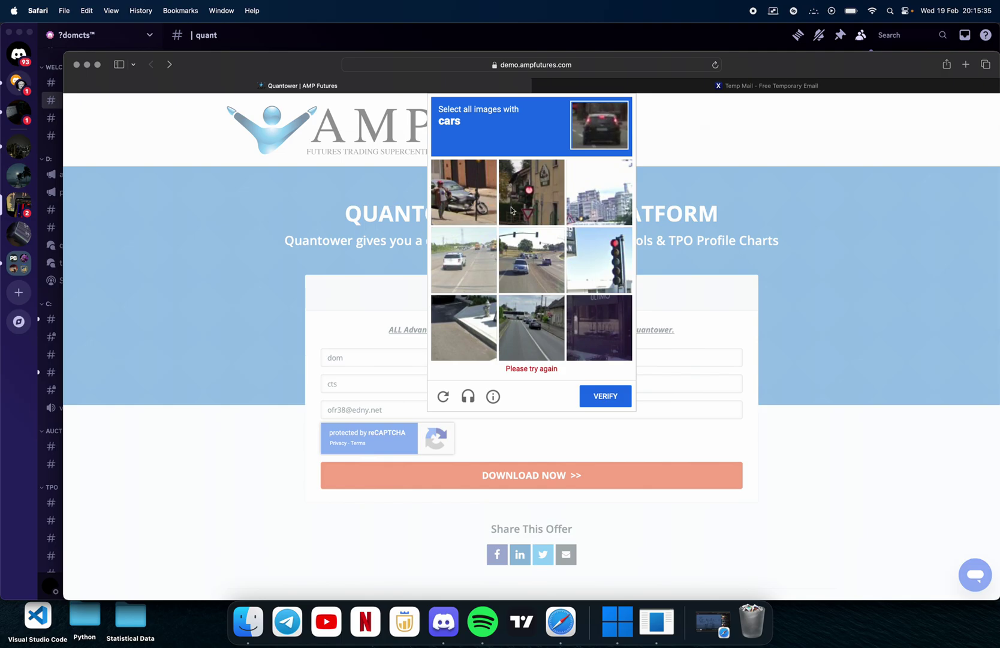
left_click(473, 210)
left_click(532, 259)
left_click(464, 259)
left_click(531, 327)
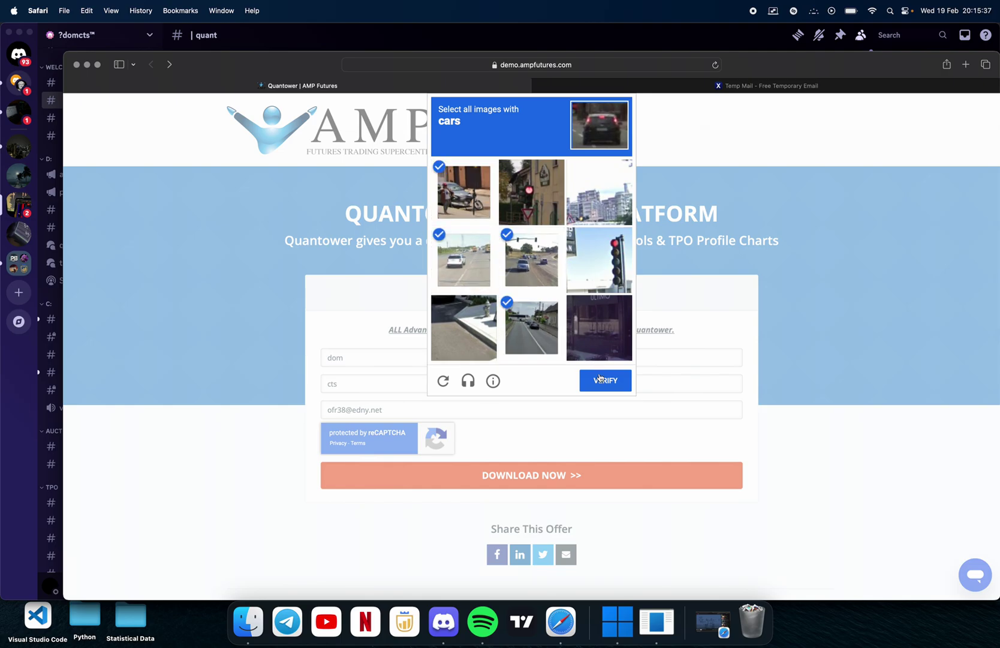
left_click(601, 380)
left_click(485, 479)
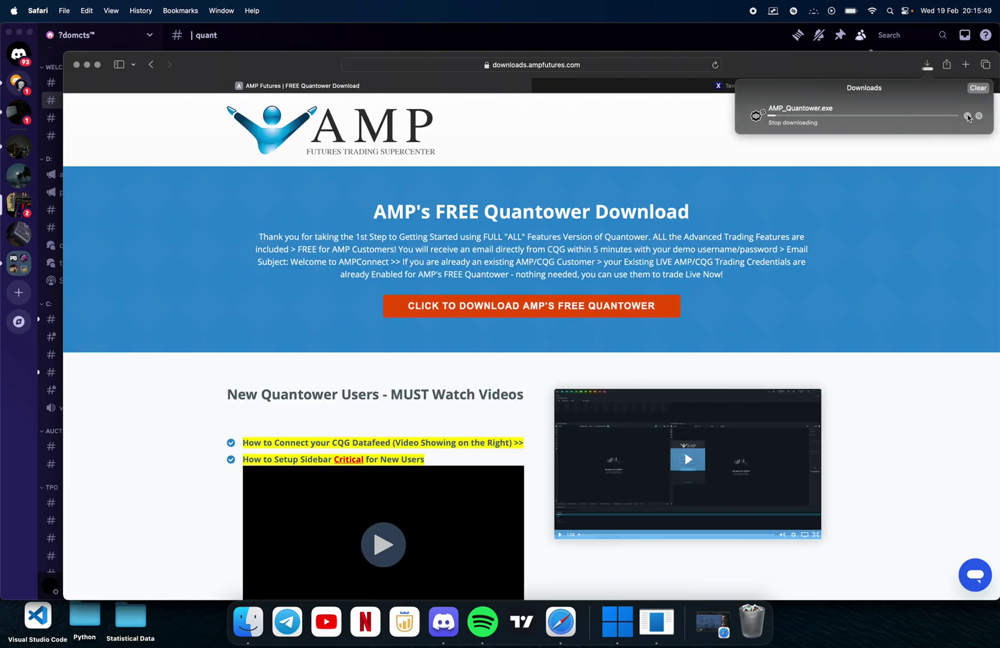
Clear the AMP Quantower installer from Safari's Downloads list.
left_click(973, 92)
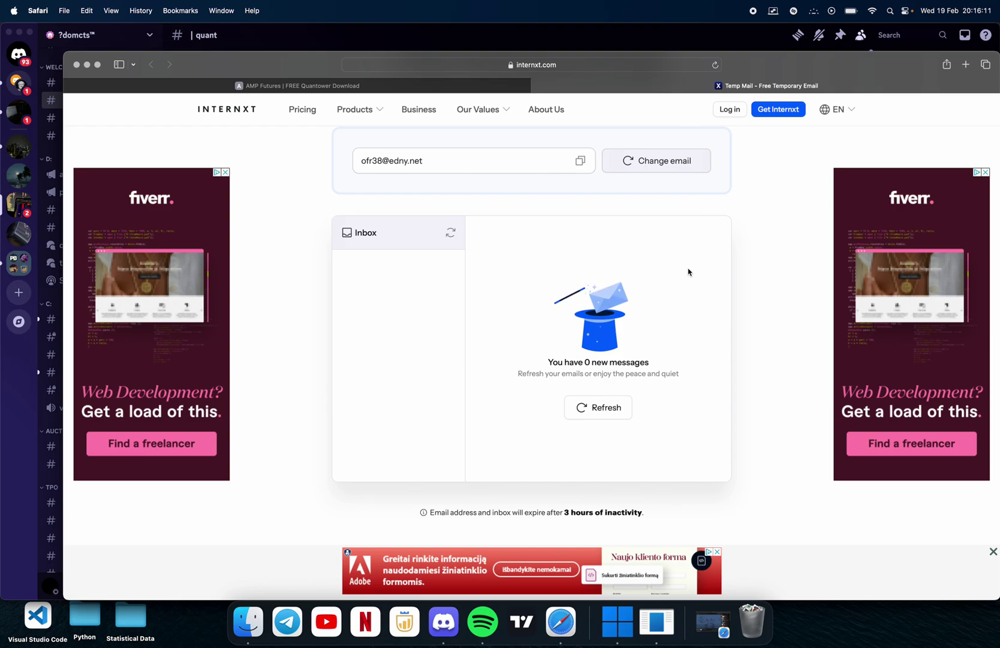
Refresh the still-empty Temp Mail inbox, then bring up Discord and the Quantower app.
left_click(610, 402)
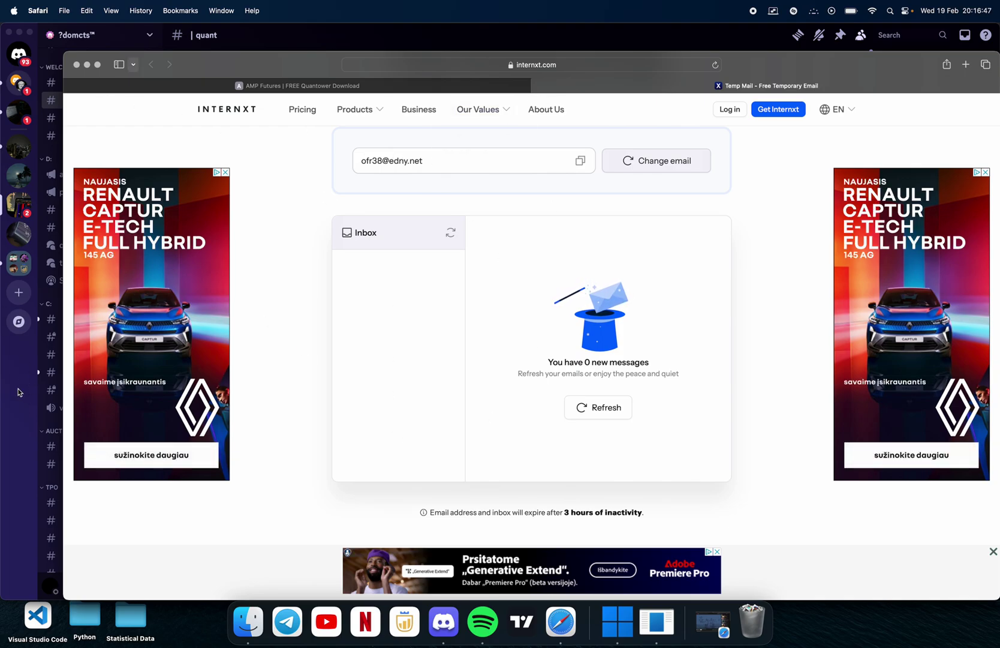
left_click(3, 243)
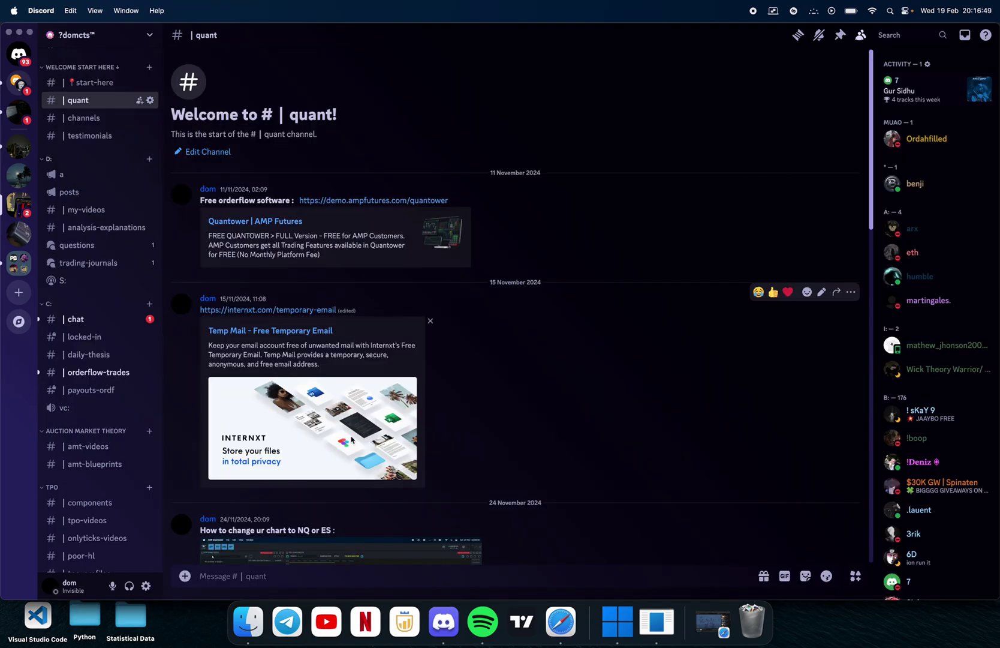
left_click(655, 624)
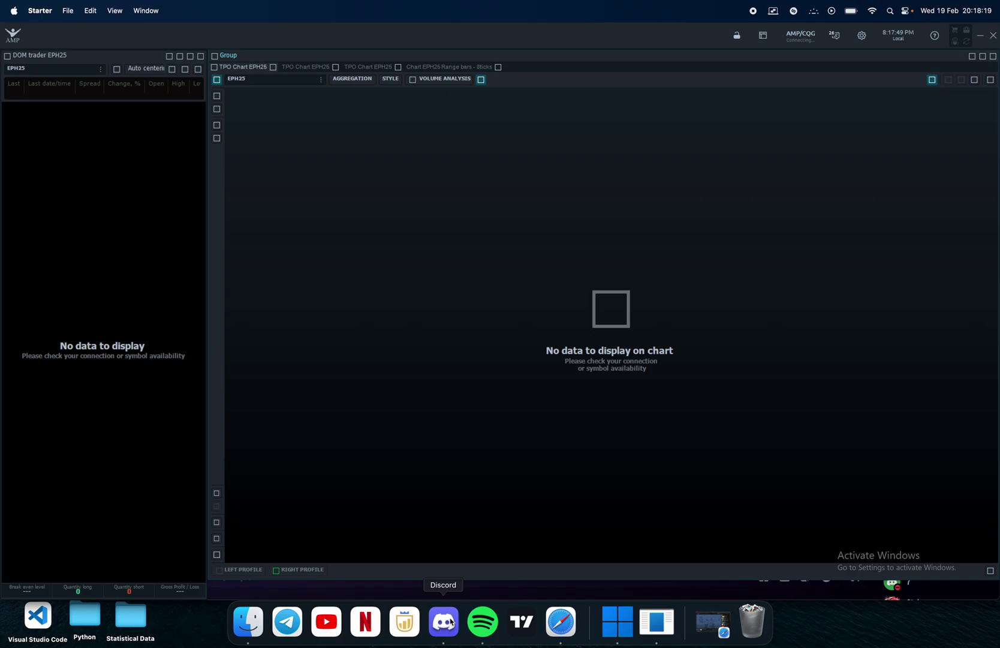
Bring Discord forward and open the start-here channel guide.
left_click(442, 622)
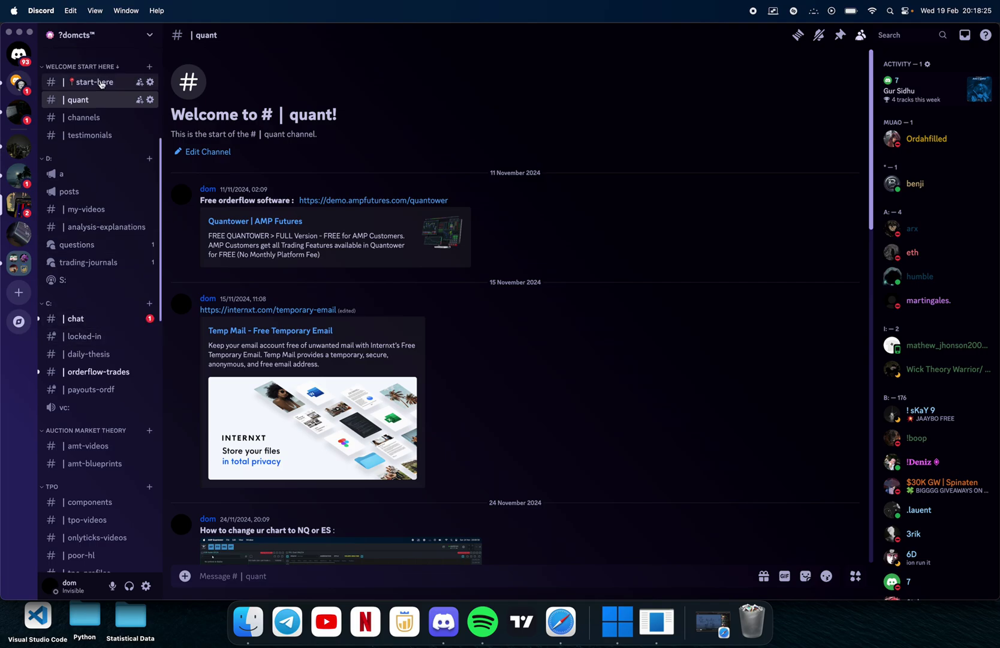
scroll(94, 90, "up", 4)
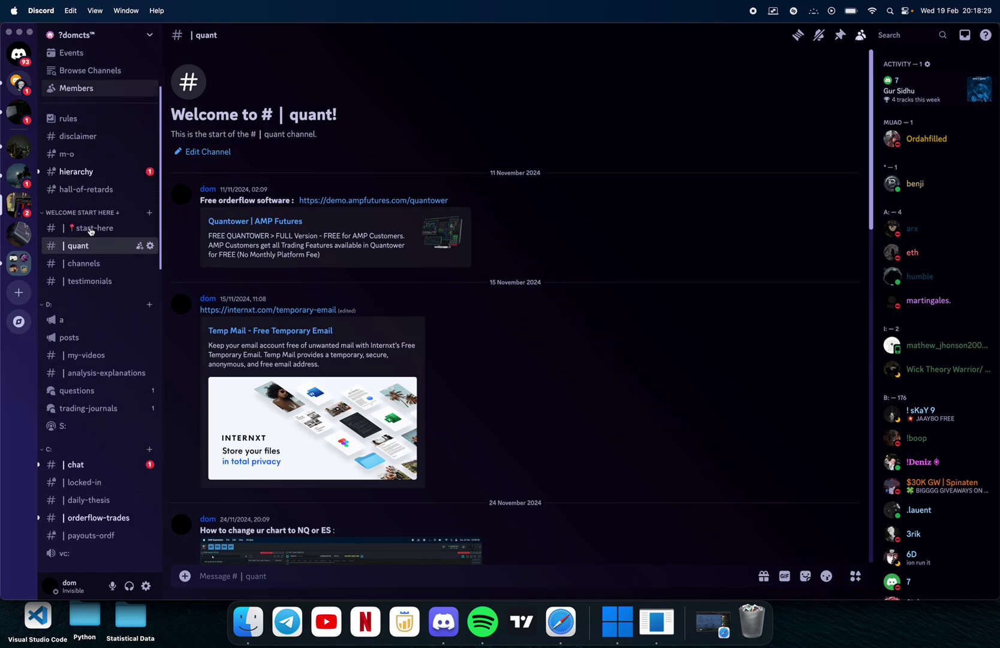
left_click(91, 230)
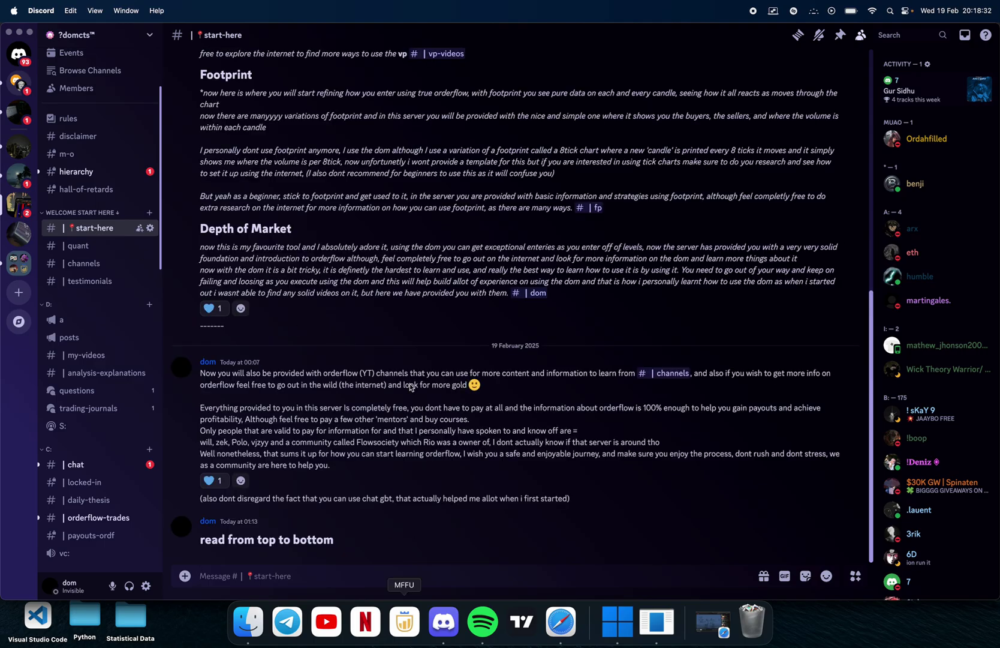
scroll(464, 143, "up", 5)
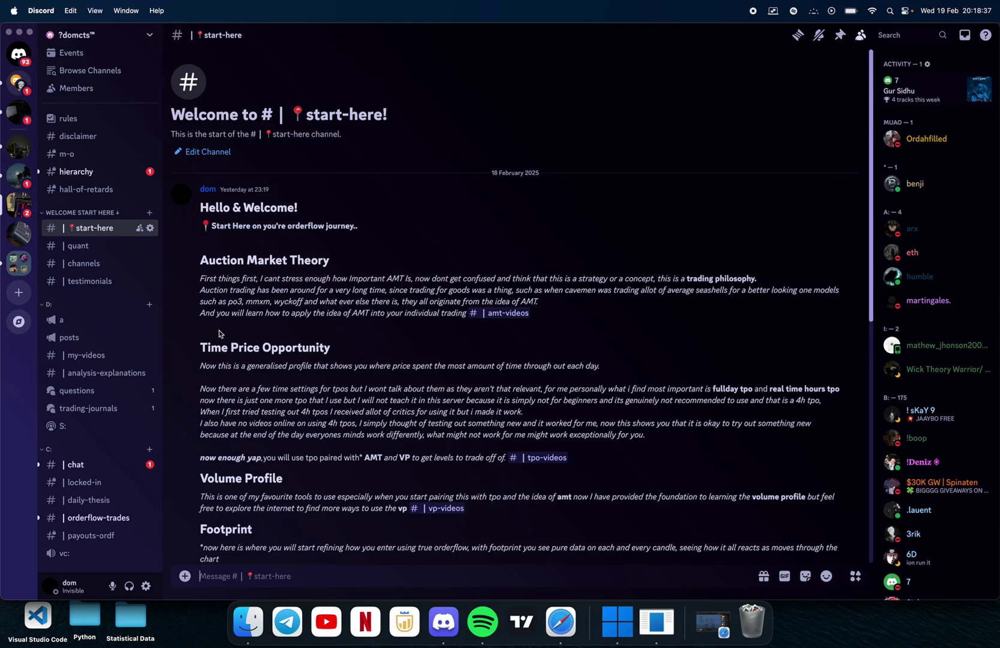
scroll(356, 403, "down", 1)
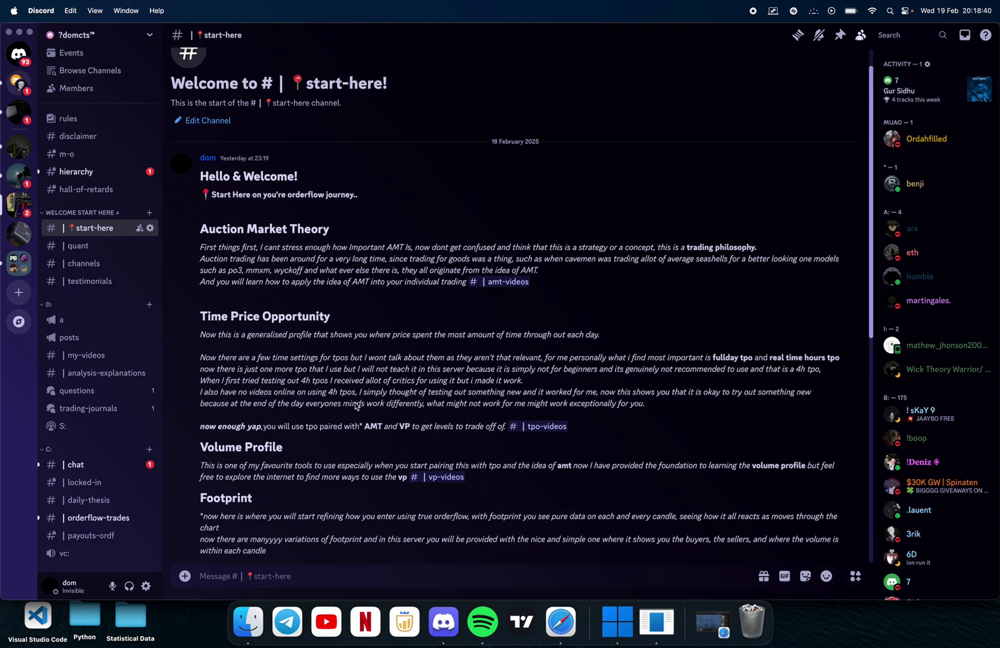
scroll(355, 403, "down", 2)
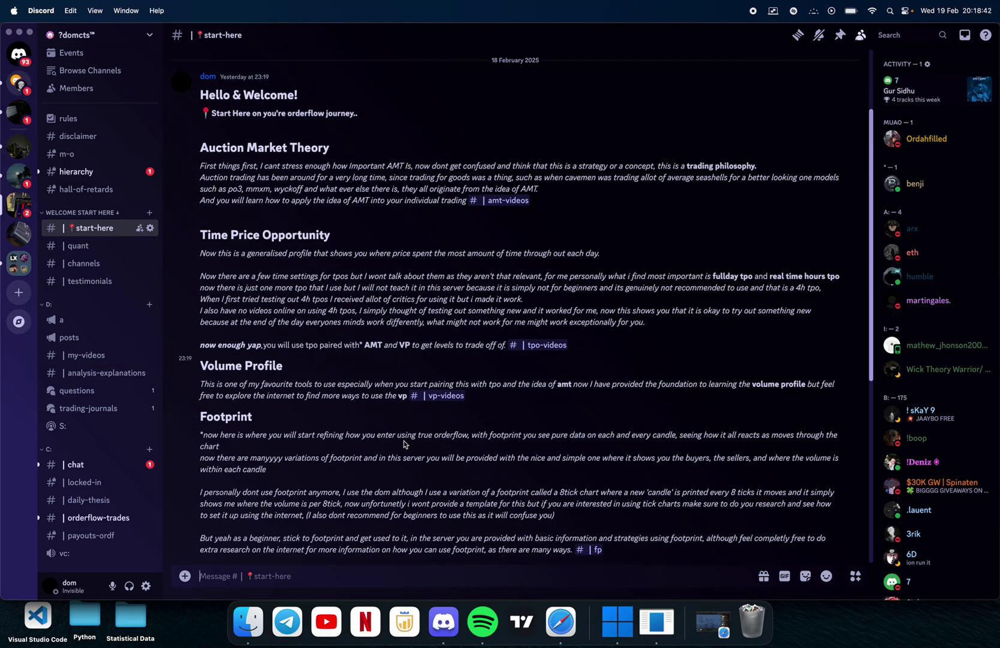
scroll(403, 443, "down", 1)
scroll(403, 440, "up", 1)
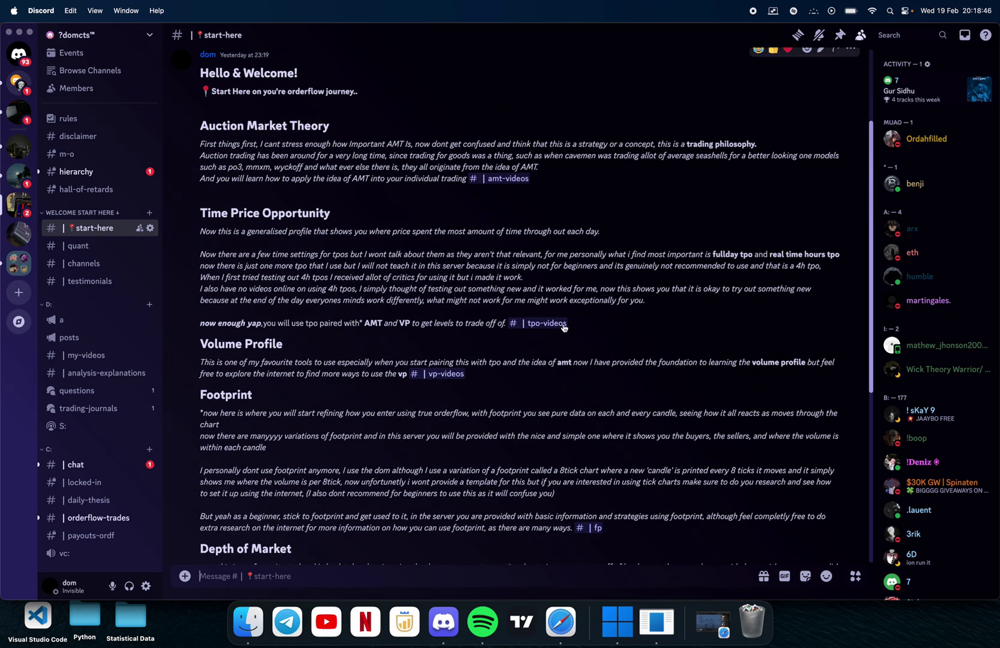
scroll(564, 326, "down", 2)
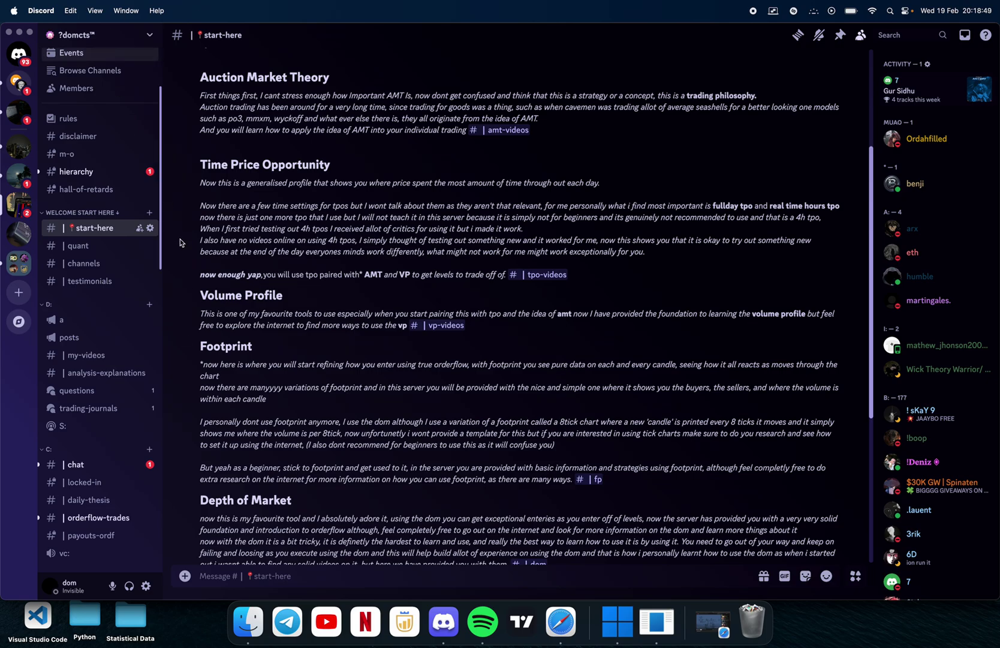
scroll(228, 280, "down", 2)
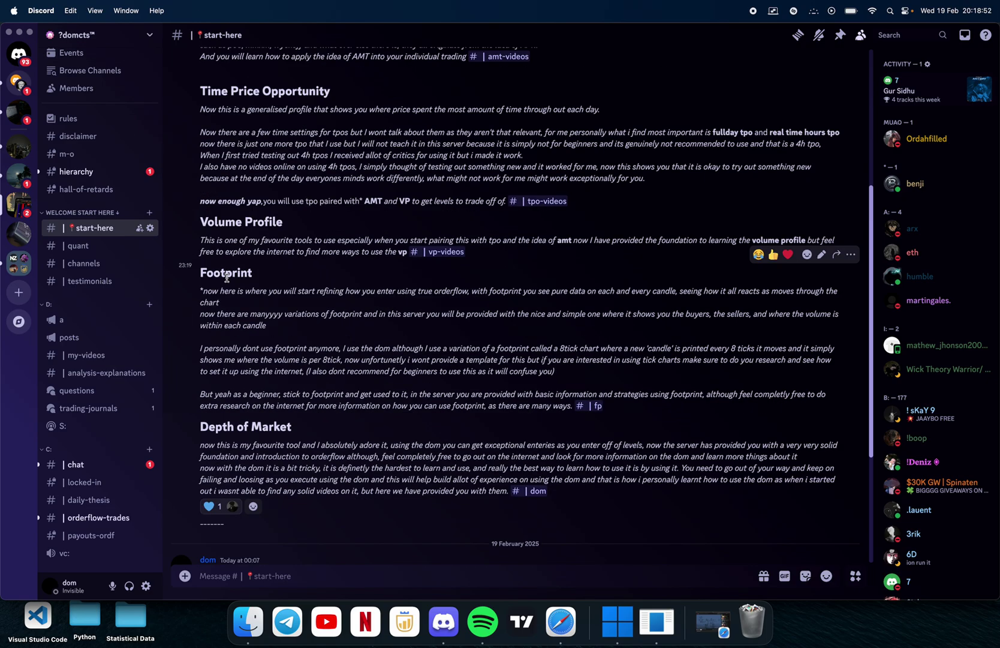
scroll(226, 282, "up", 3)
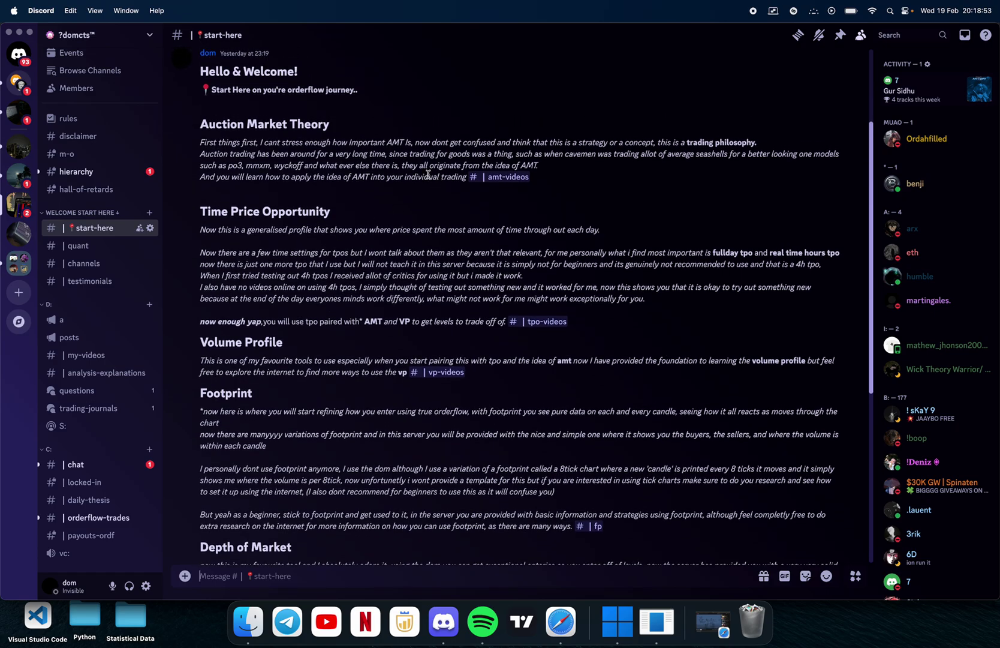
scroll(483, 185, "down", 3)
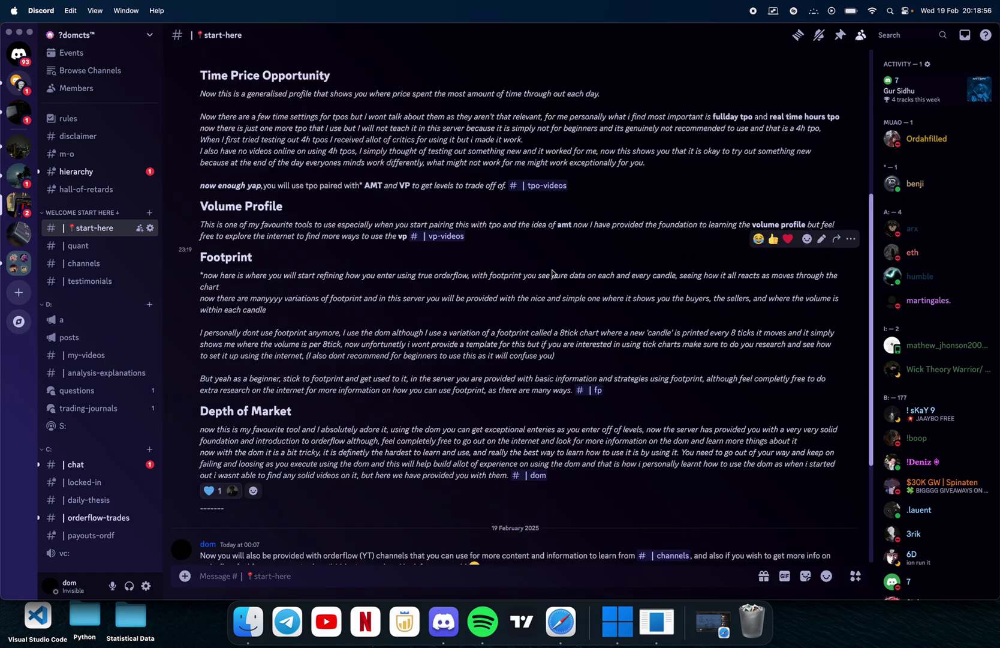
scroll(79, 429, "down", 1)
scroll(77, 422, "down", 5)
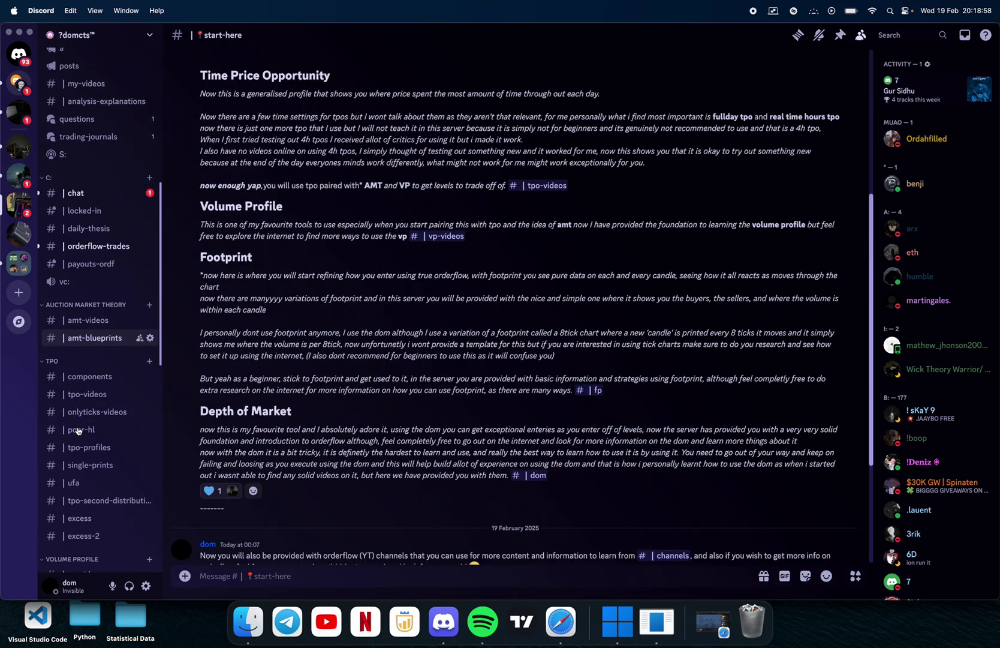
scroll(84, 313, "down", 1)
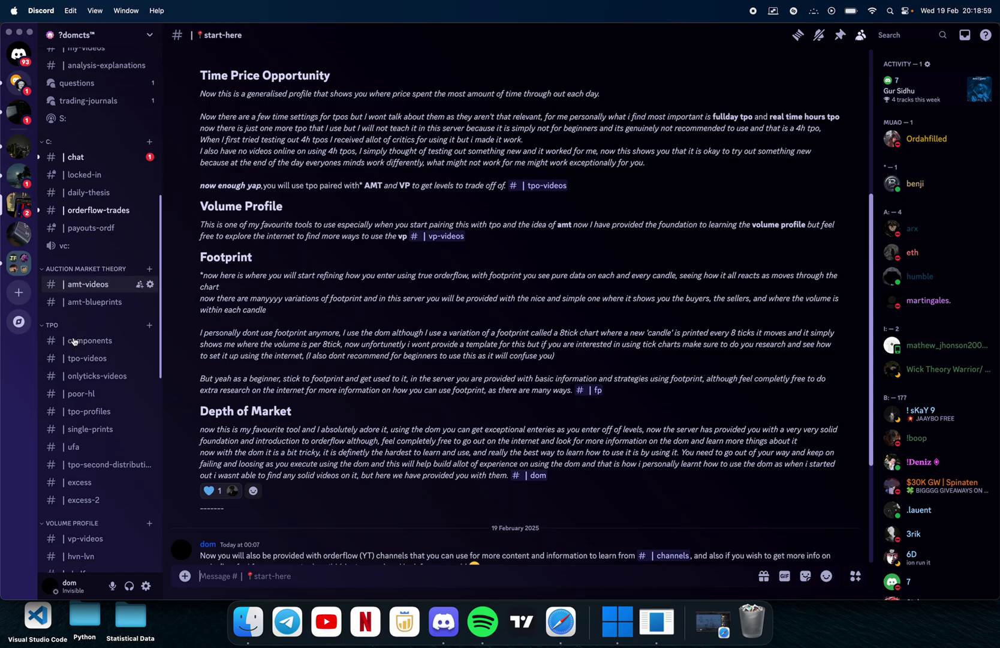
scroll(71, 490, "down", 3)
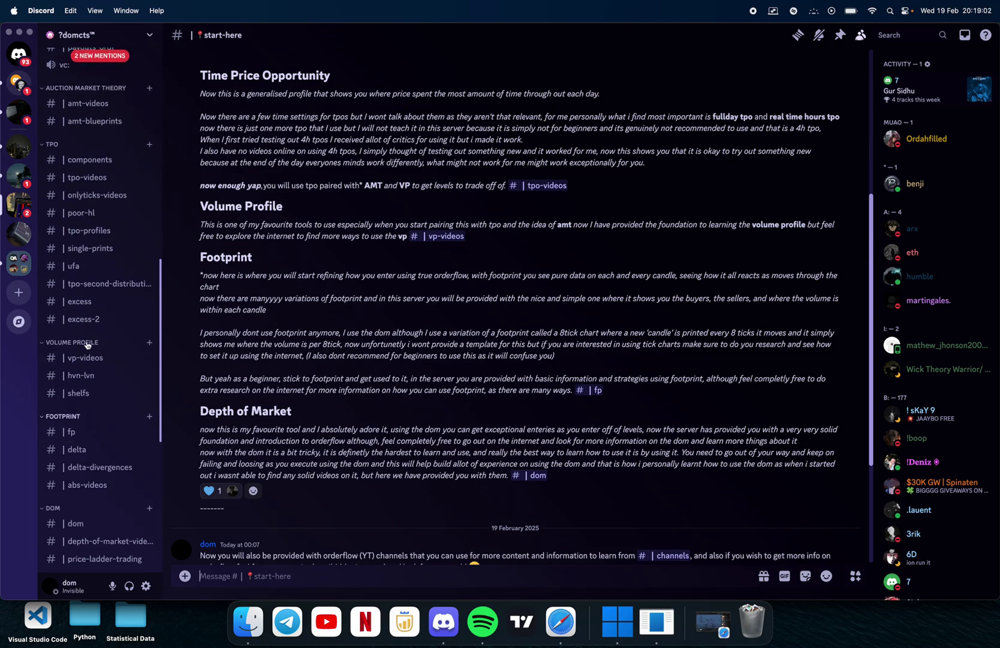
scroll(87, 345, "down", 3)
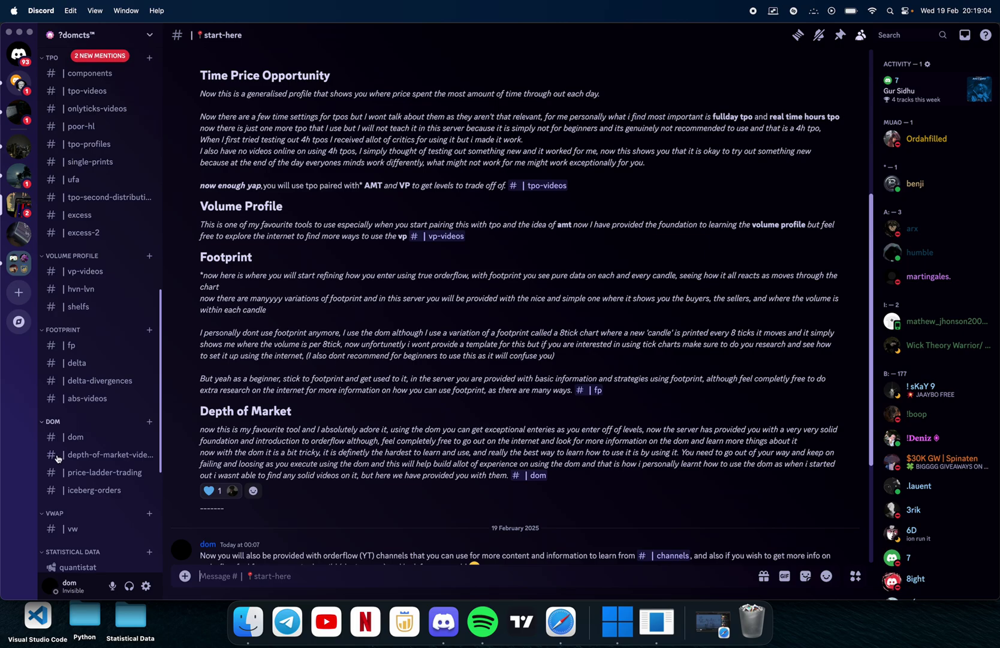
scroll(56, 458, "down", 3)
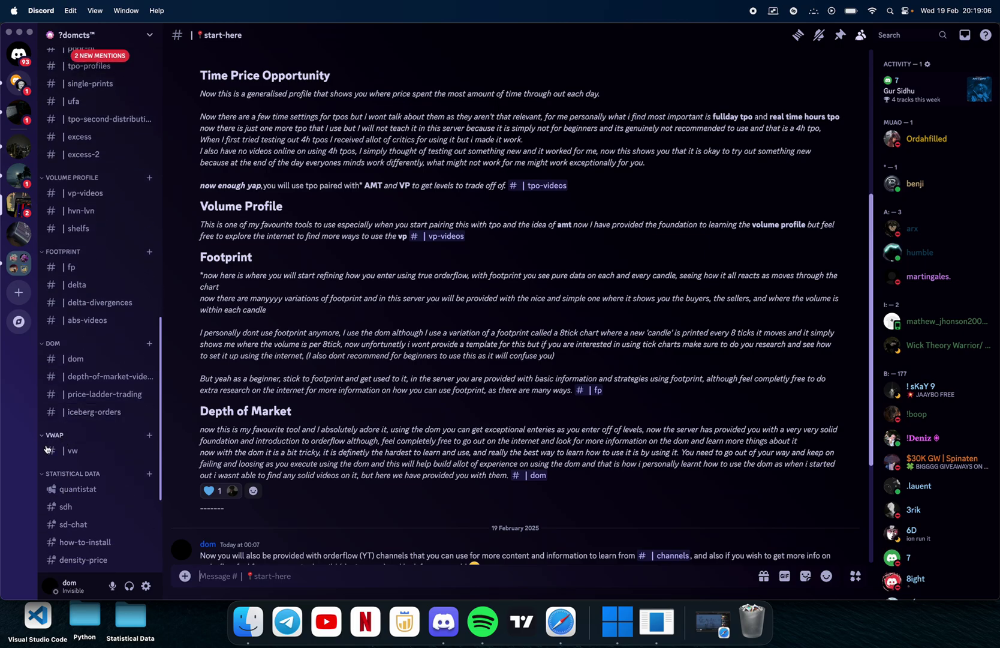
mouse_move(86, 528)
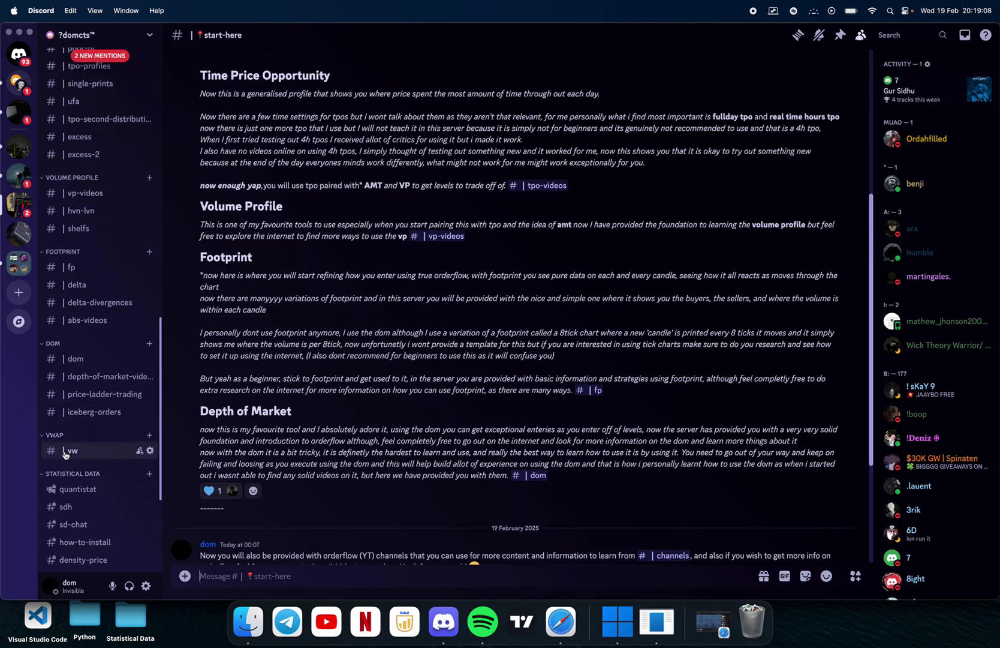
Open the vw channel, then the analysis-explanations channel.
left_click(66, 455)
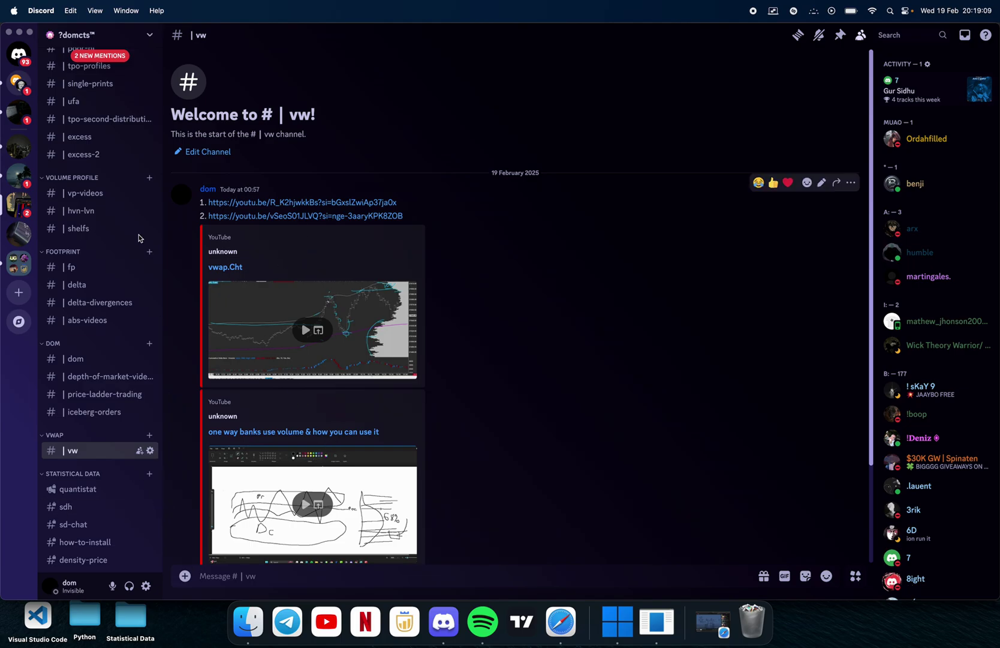
scroll(75, 332, "up", 5)
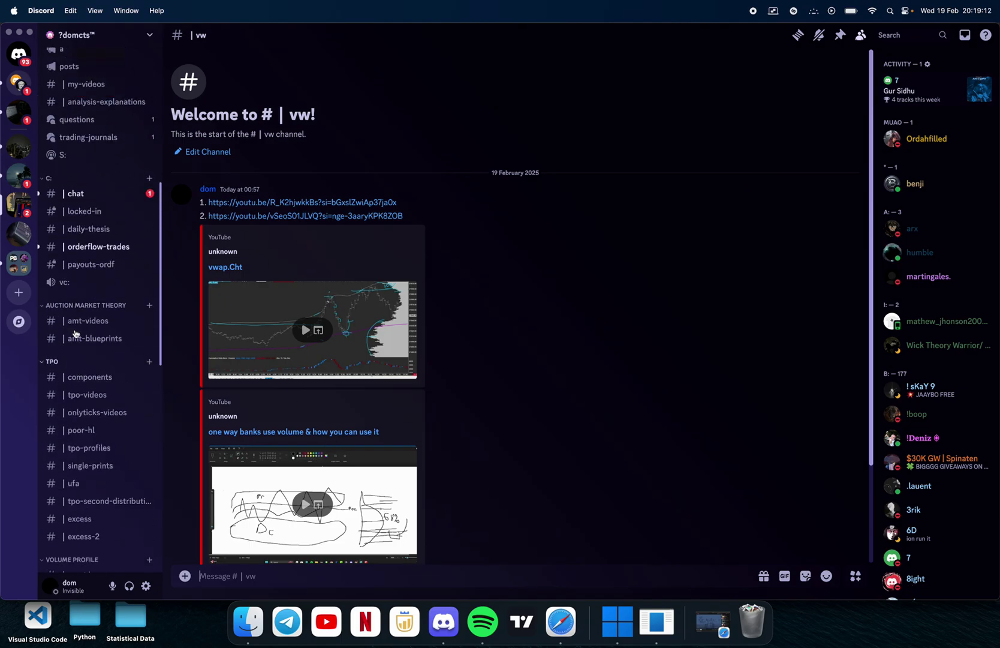
scroll(81, 187, "up", 3)
scroll(86, 219, "up", 1)
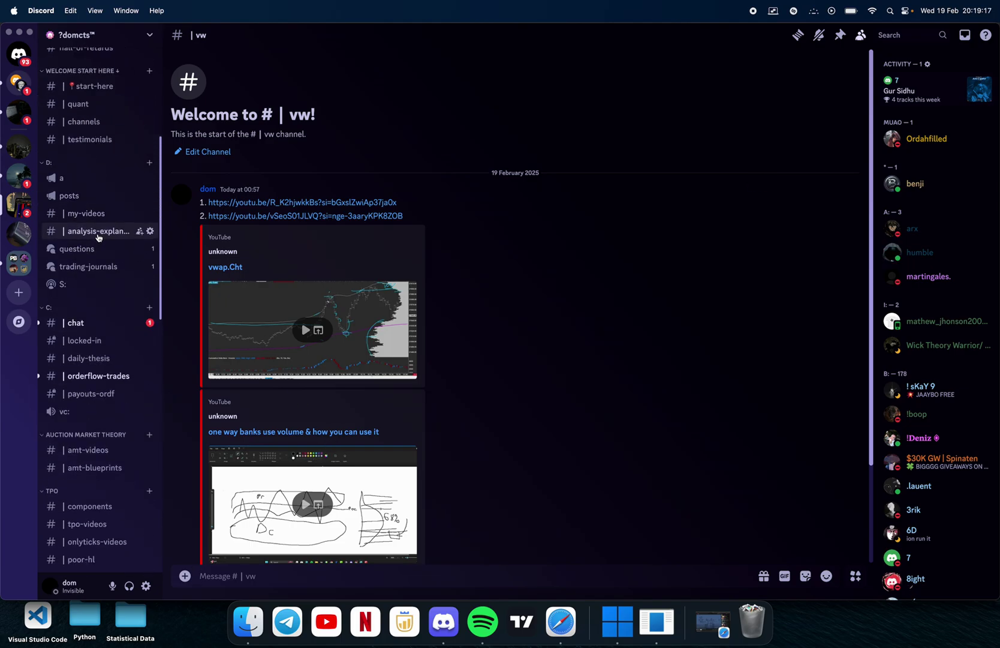
left_click(98, 234)
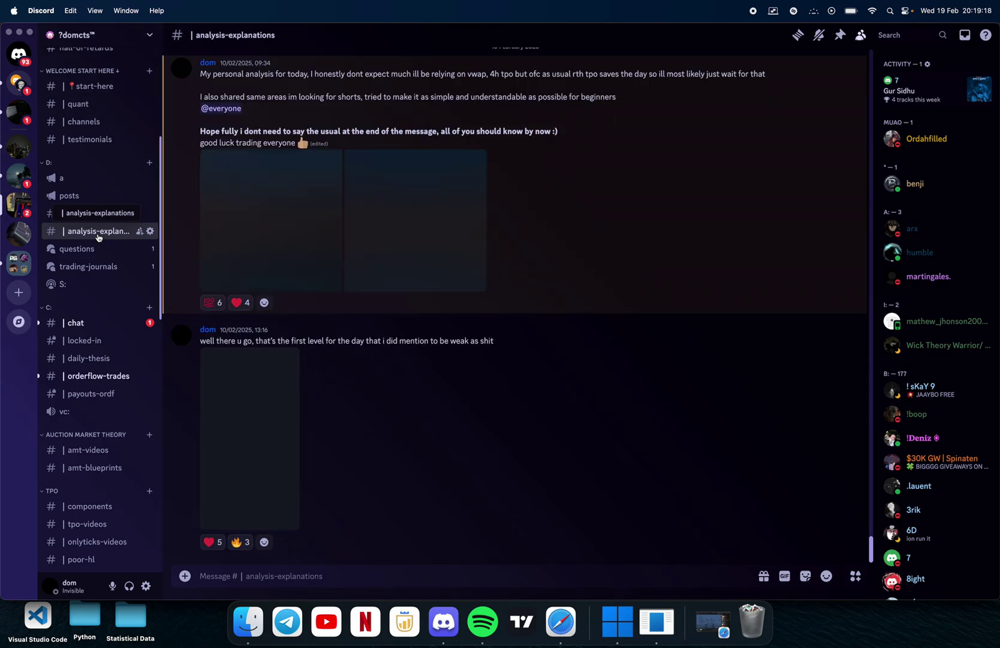
scroll(386, 182, "up", 5)
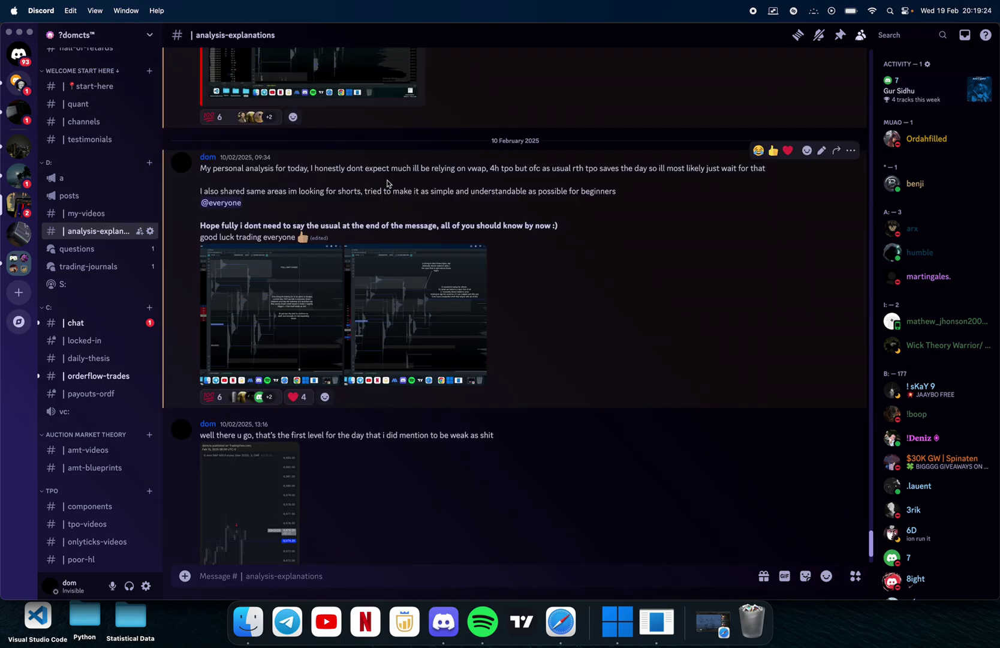
scroll(387, 183, "down", 1)
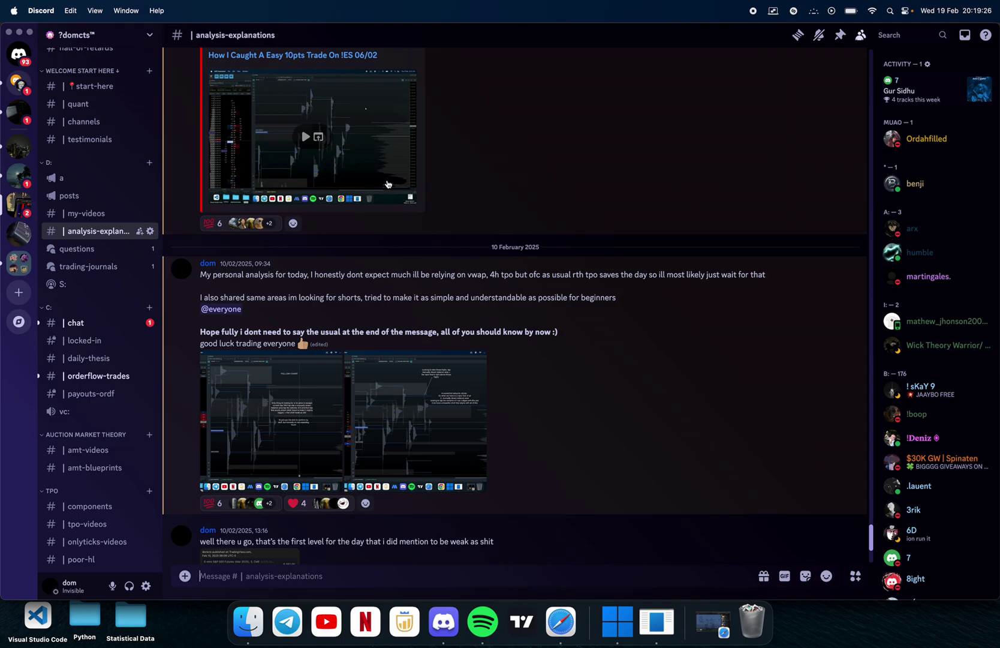
scroll(387, 183, "down", 1)
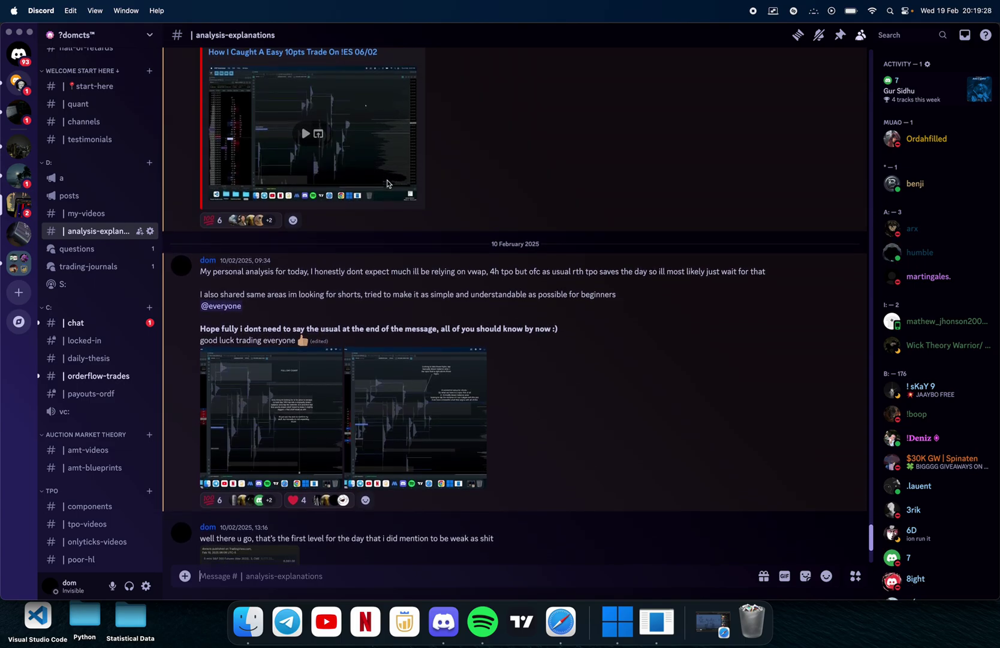
scroll(386, 183, "down", 3)
scroll(386, 182, "down", 2)
scroll(211, 213, "down", 1)
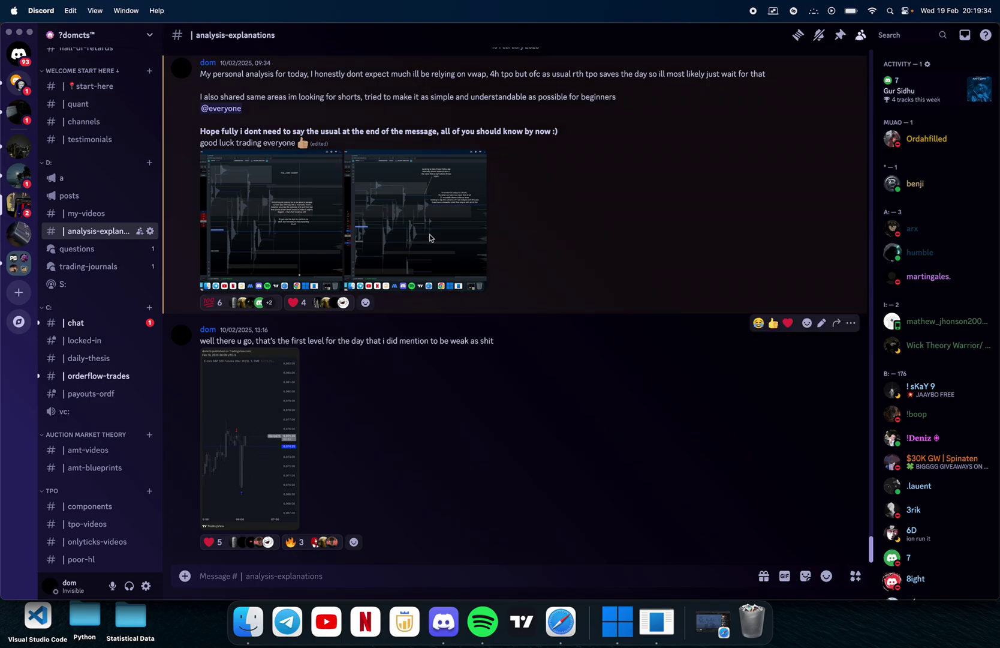
scroll(429, 238, "up", 5)
scroll(429, 238, "up", 2)
scroll(428, 239, "up", 6)
scroll(430, 238, "down", 2)
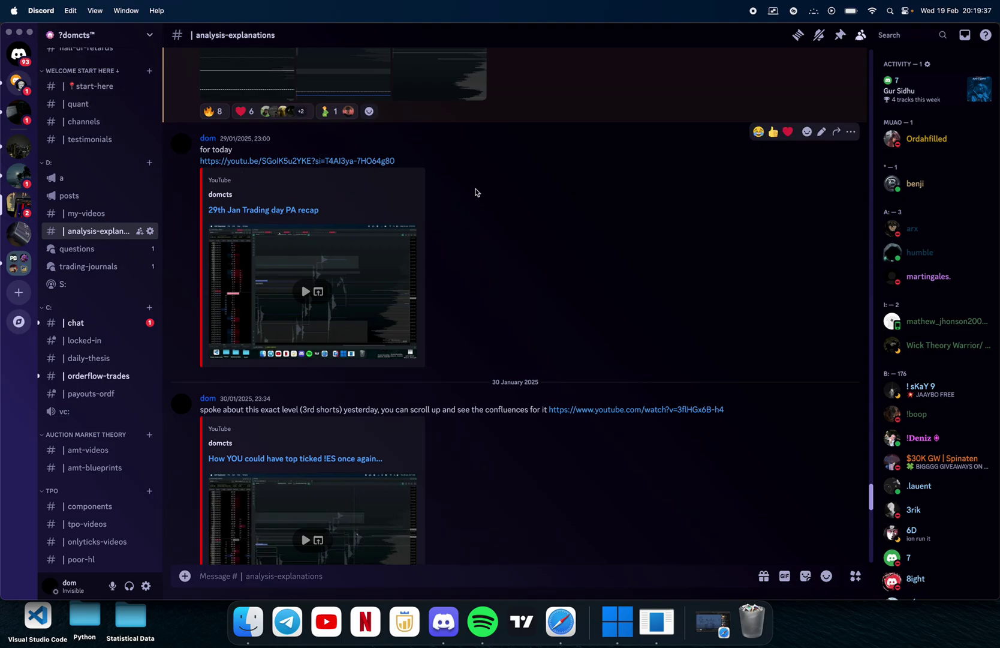
scroll(525, 175, "up", 1)
scroll(534, 170, "up", 2)
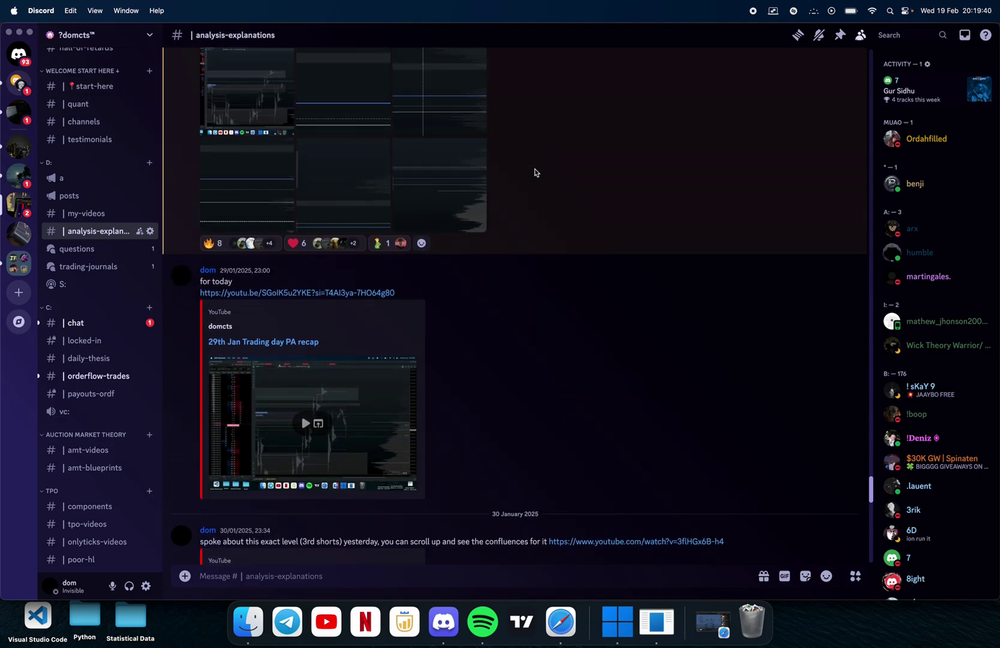
scroll(535, 172, "up", 10)
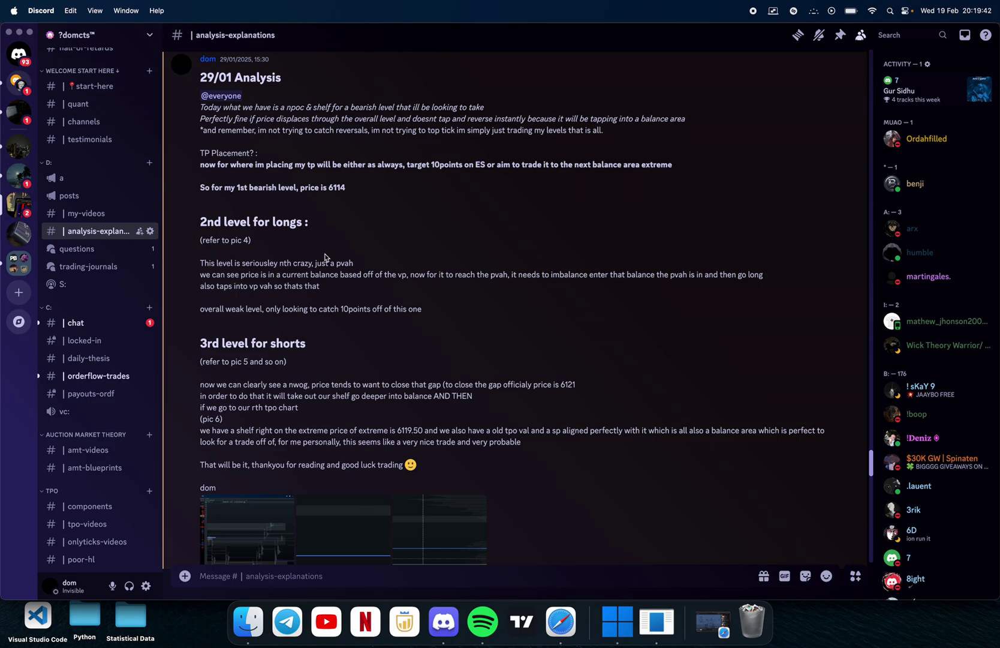
scroll(325, 258, "up", 3)
scroll(326, 262, "up", 1)
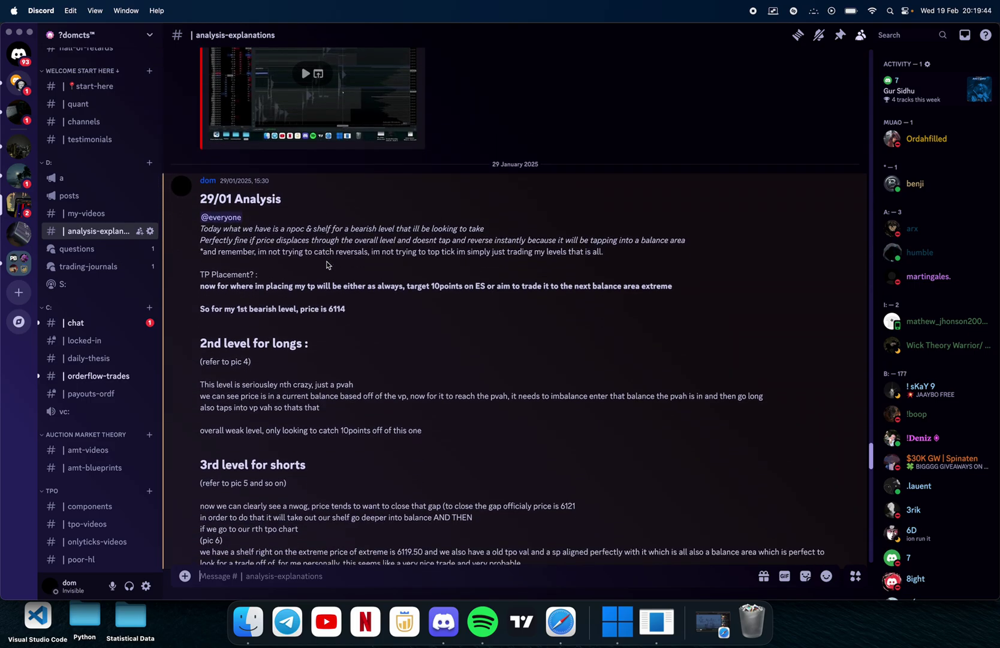
mouse_move(326, 264)
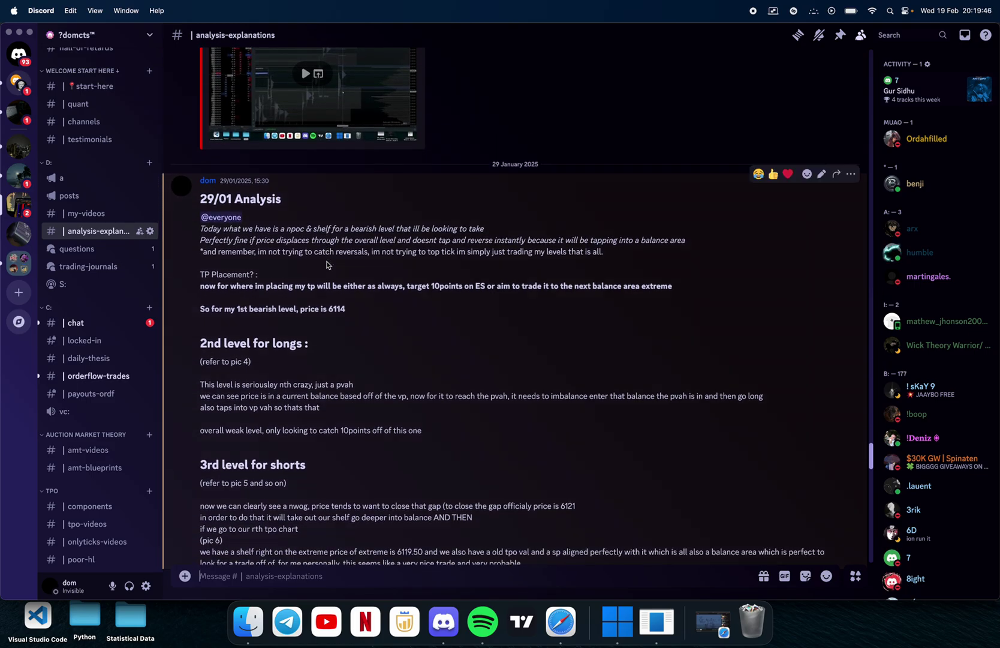
scroll(327, 264, "up", 3)
scroll(326, 264, "up", 2)
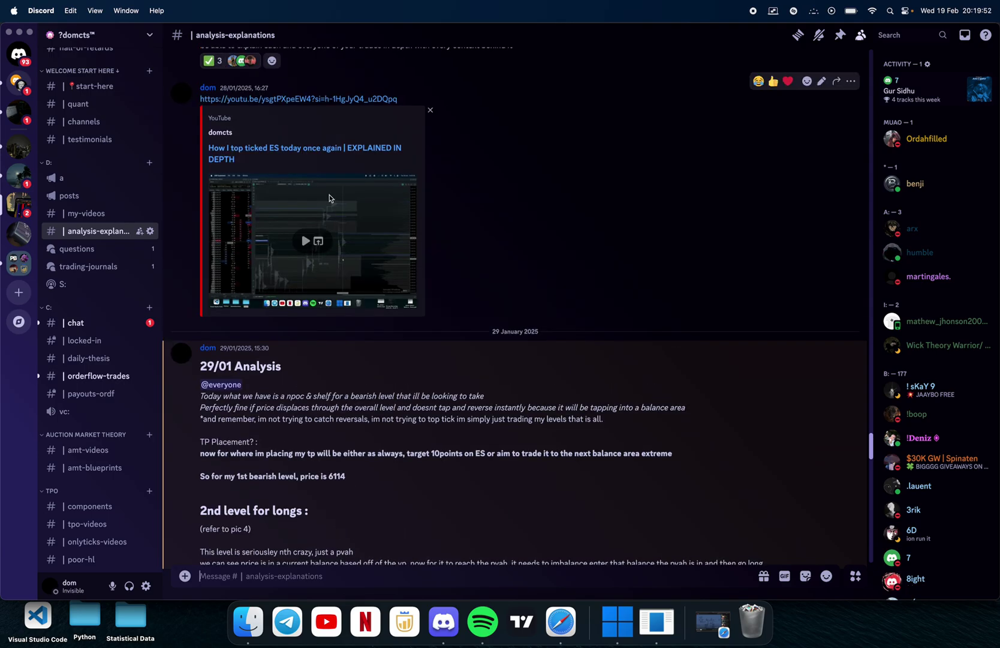
scroll(329, 198, "up", 1)
scroll(329, 199, "down", 2)
scroll(329, 198, "up", 5)
scroll(329, 198, "up", 5)
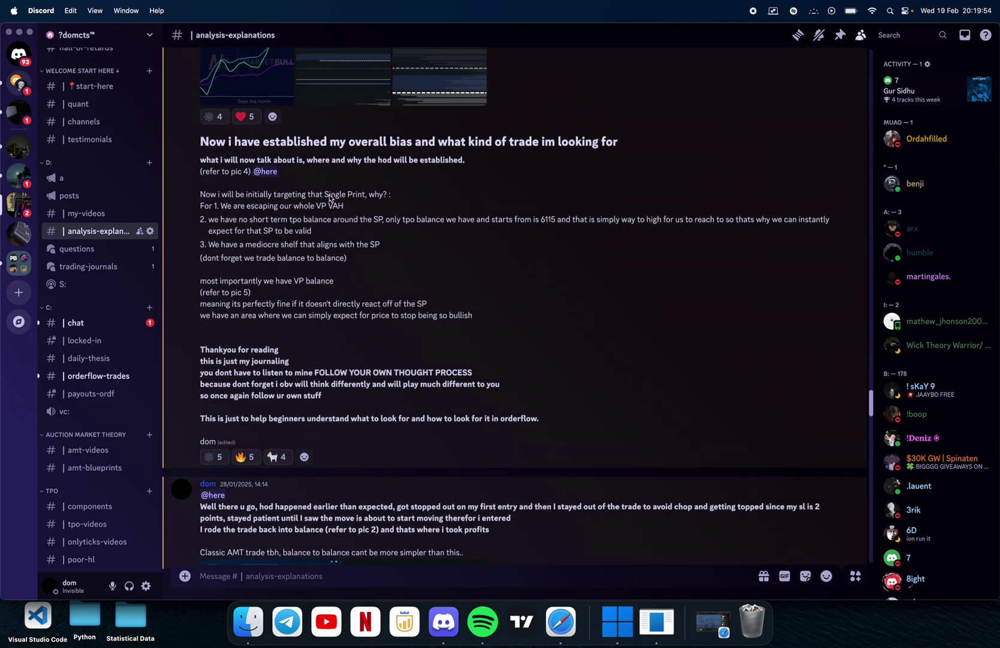
scroll(329, 199, "up", 5)
scroll(329, 199, "up", 5)
scroll(329, 199, "down", 15)
scroll(328, 198, "down", 5)
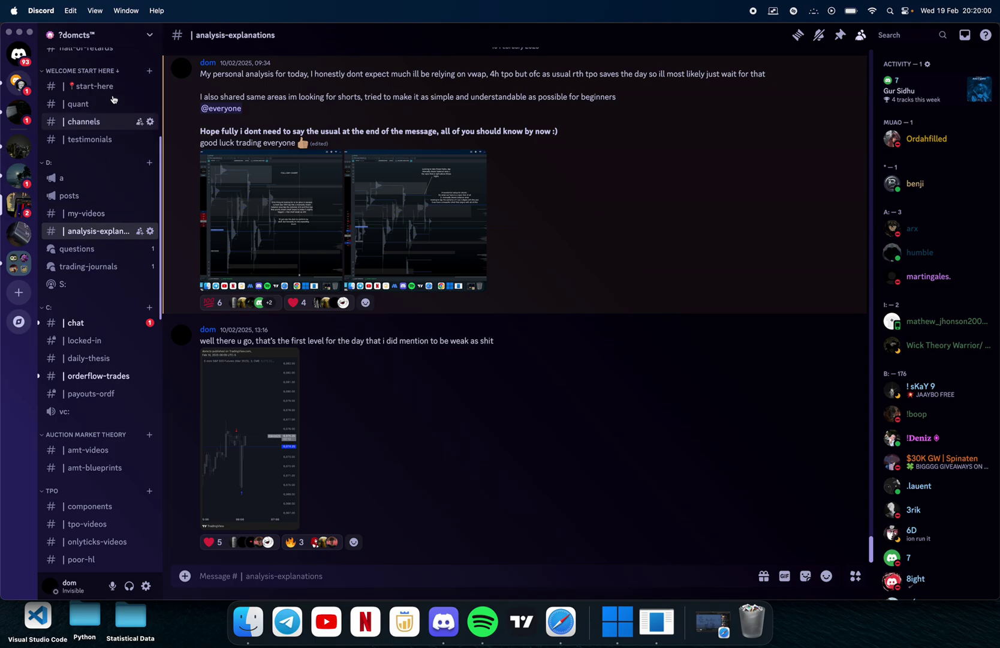
left_click(94, 123)
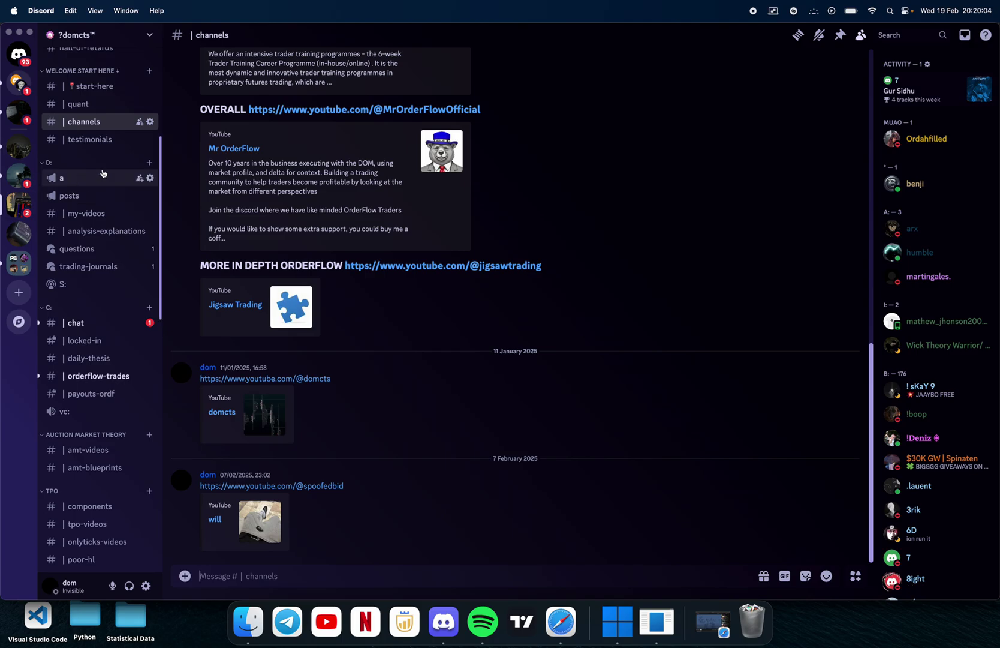
scroll(102, 173, "up", 2)
scroll(312, 357, "up", 10)
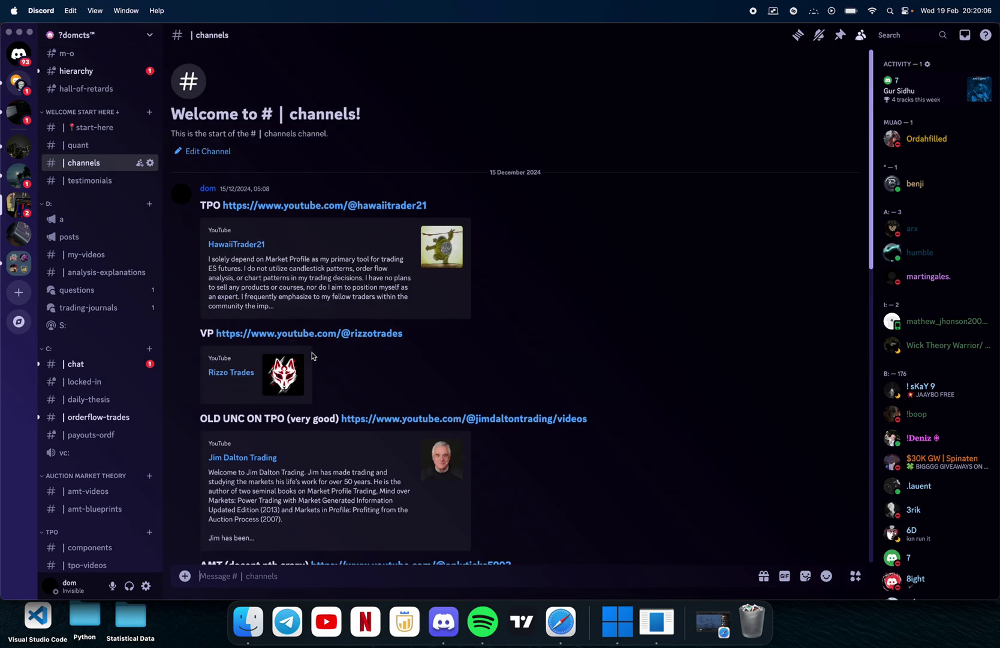
scroll(312, 355, "down", 3)
scroll(312, 355, "down", 5)
scroll(310, 357, "up", 3)
scroll(290, 357, "up", 5)
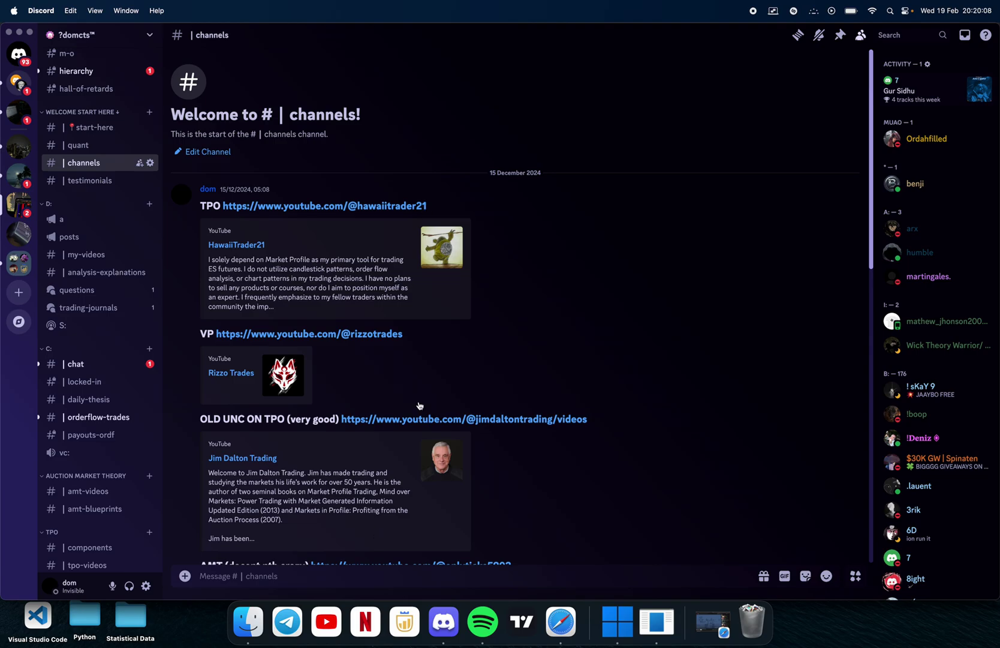
scroll(418, 407, "down", 3)
scroll(417, 408, "down", 2)
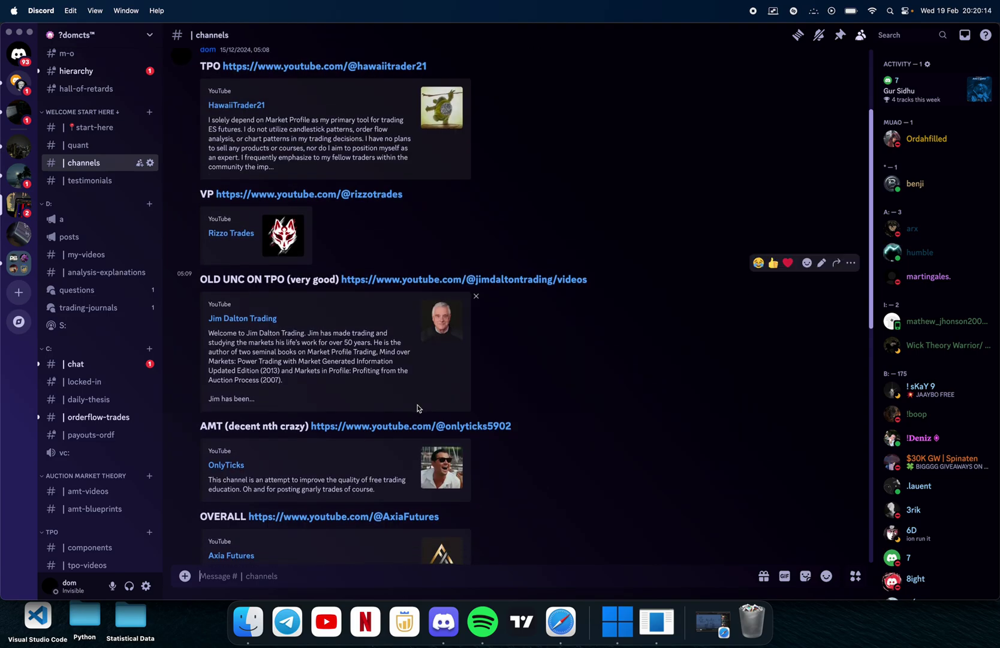
scroll(417, 407, "down", 1)
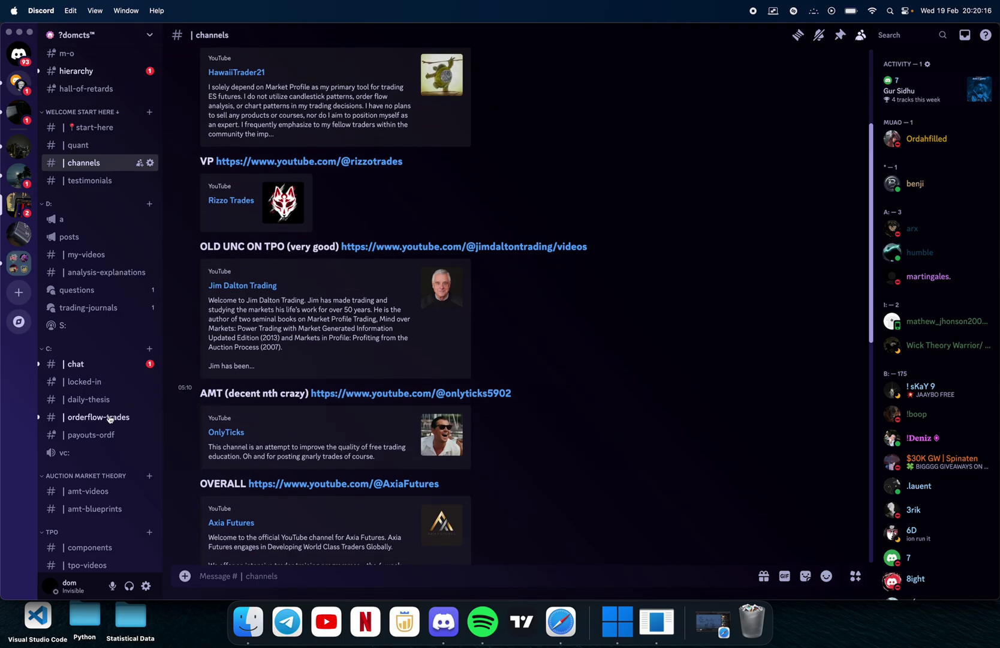
scroll(107, 415, "down", 4)
scroll(108, 419, "down", 2)
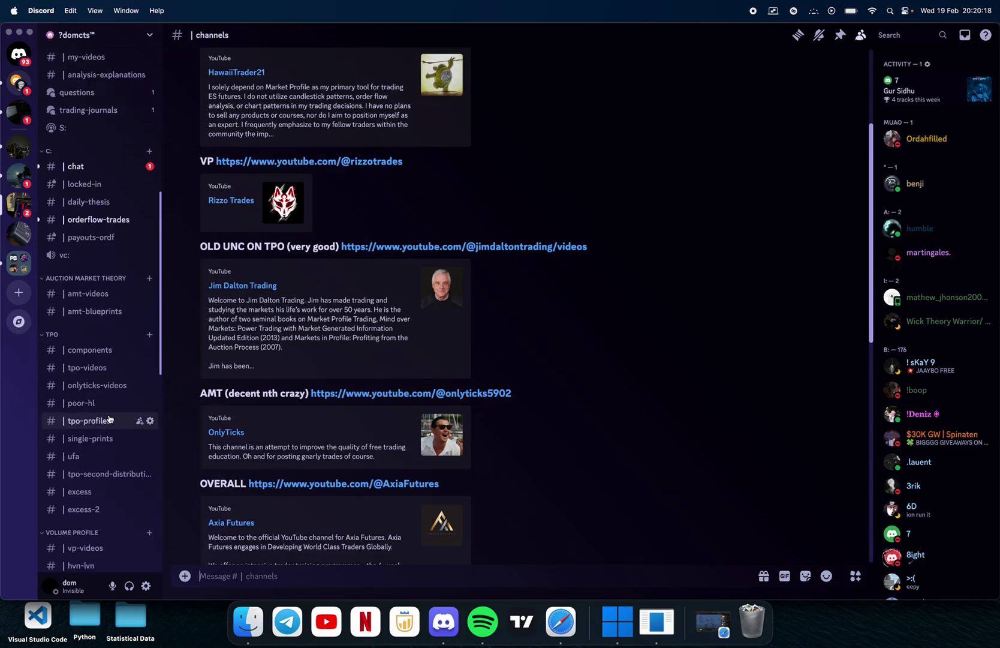
scroll(109, 419, "down", 2)
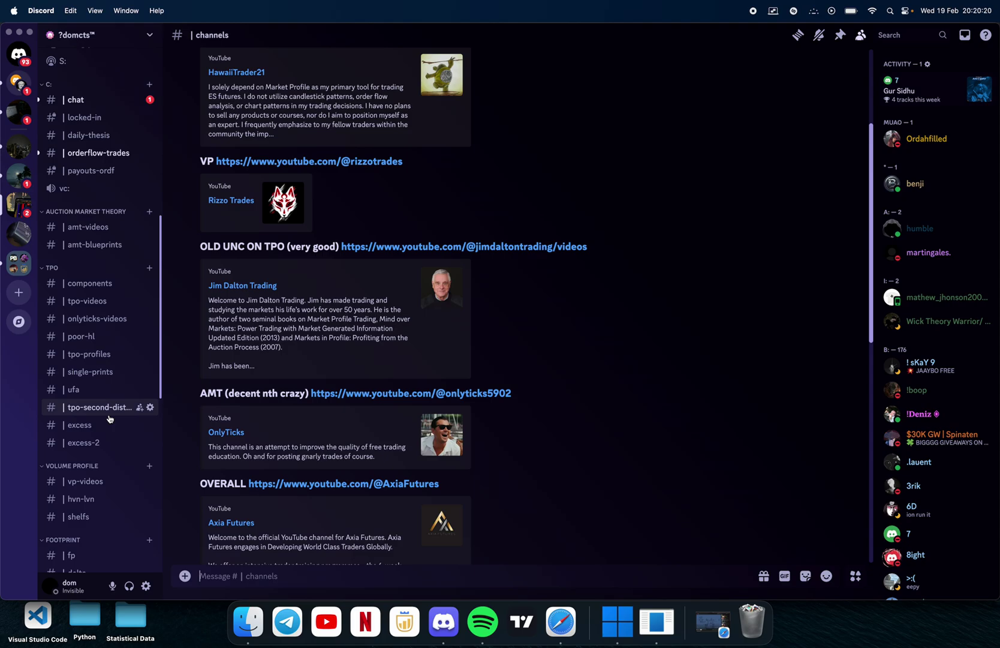
scroll(109, 419, "down", 1)
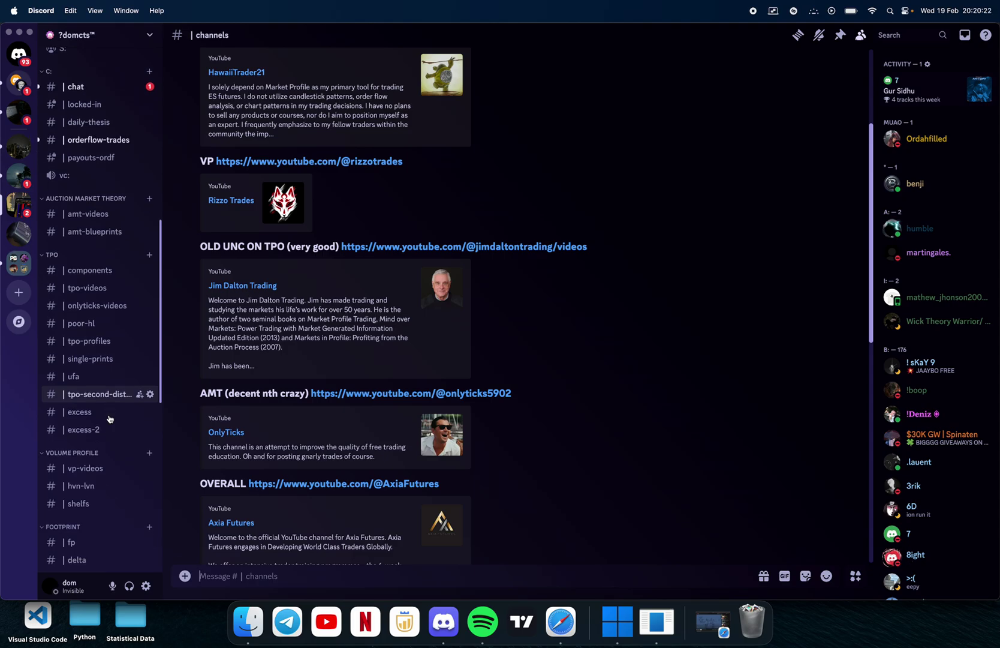
scroll(108, 418, "down", 3)
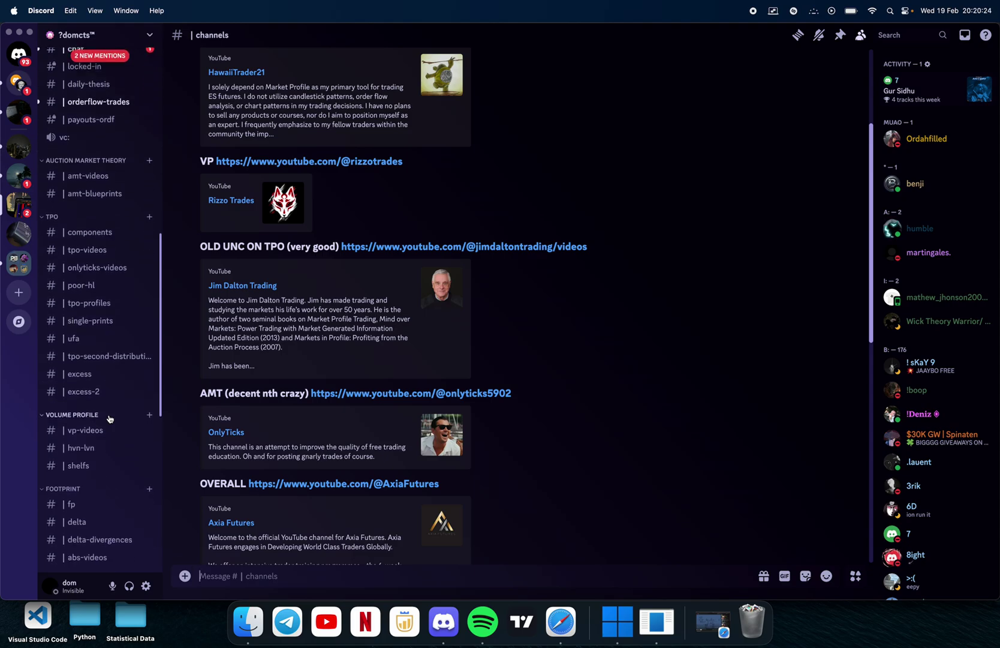
scroll(108, 419, "up", 1)
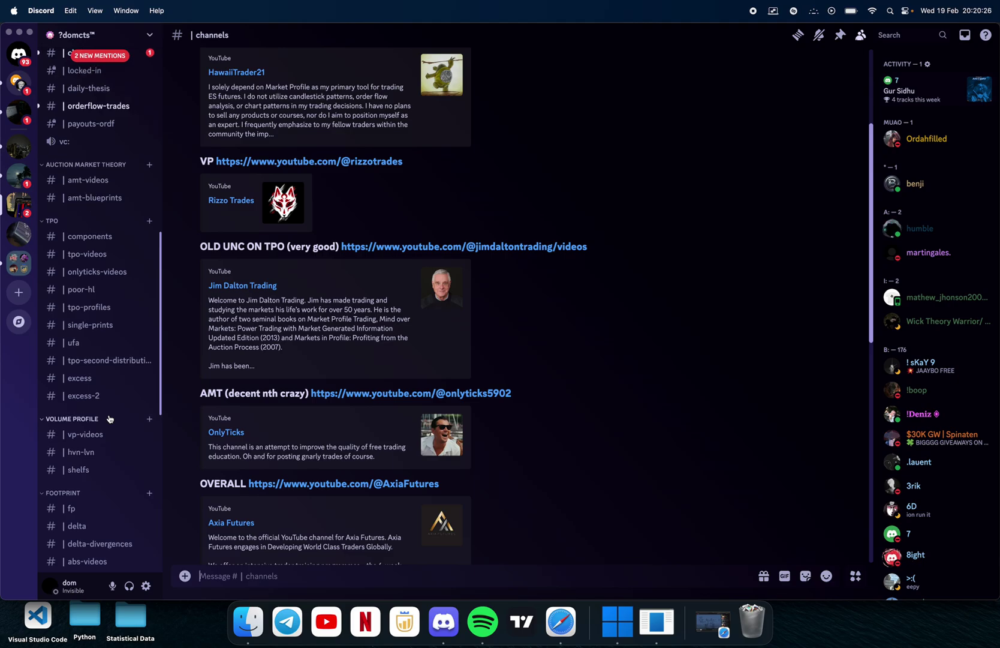
scroll(109, 419, "down", 1)
scroll(109, 419, "down", 2)
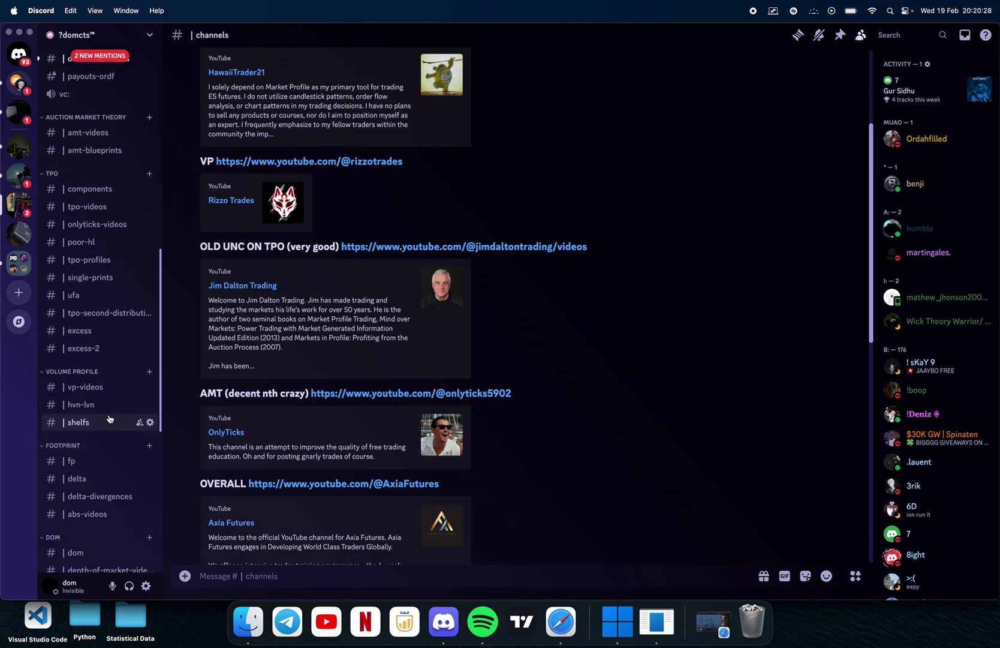
scroll(109, 419, "up", 1)
scroll(109, 418, "up", 2)
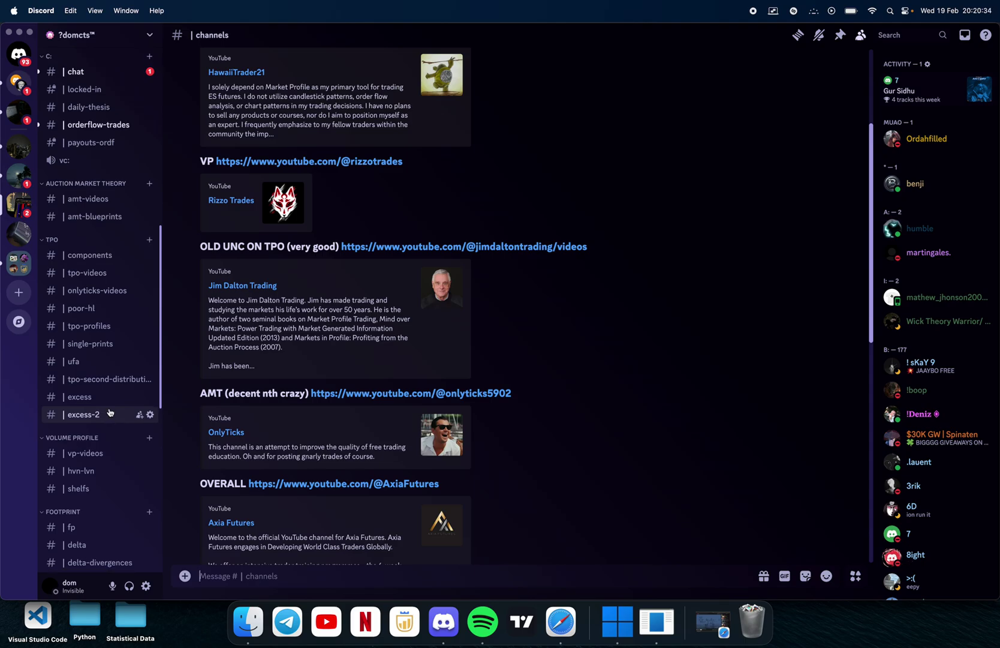
scroll(109, 414, "down", 2)
scroll(109, 413, "down", 2)
scroll(109, 414, "down", 1)
scroll(109, 414, "down", 1)
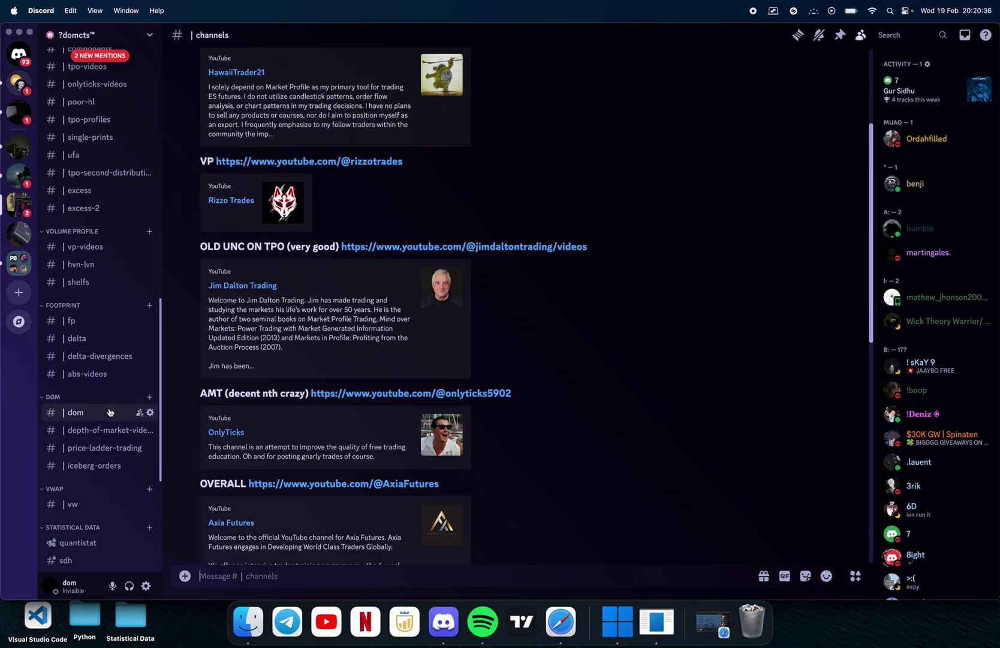
scroll(109, 414, "down", 1)
scroll(109, 413, "up", 5)
scroll(109, 414, "up", 1)
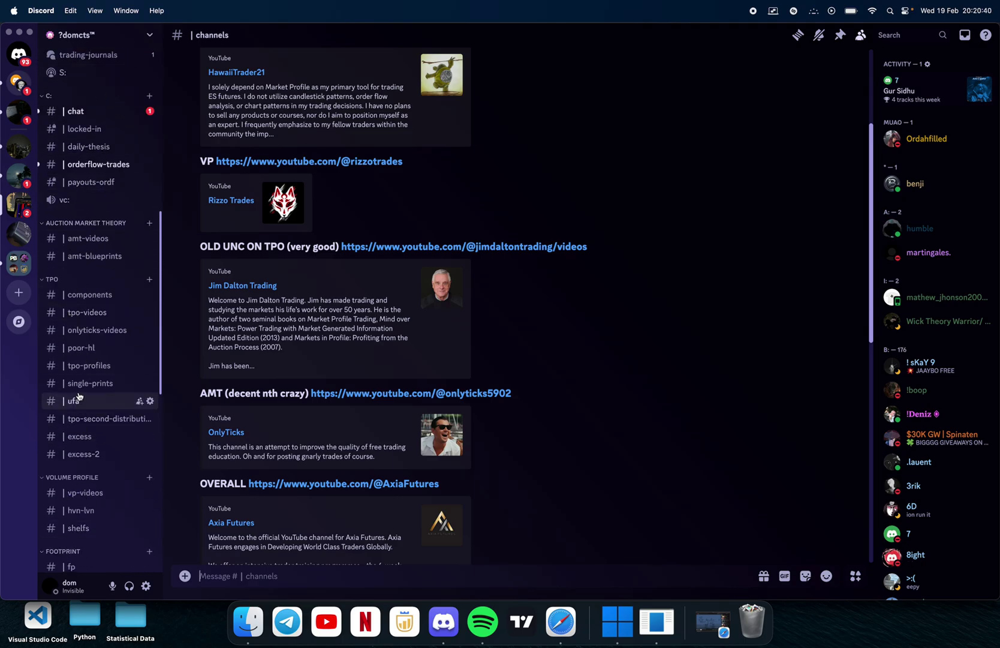
scroll(78, 396, "down", 1)
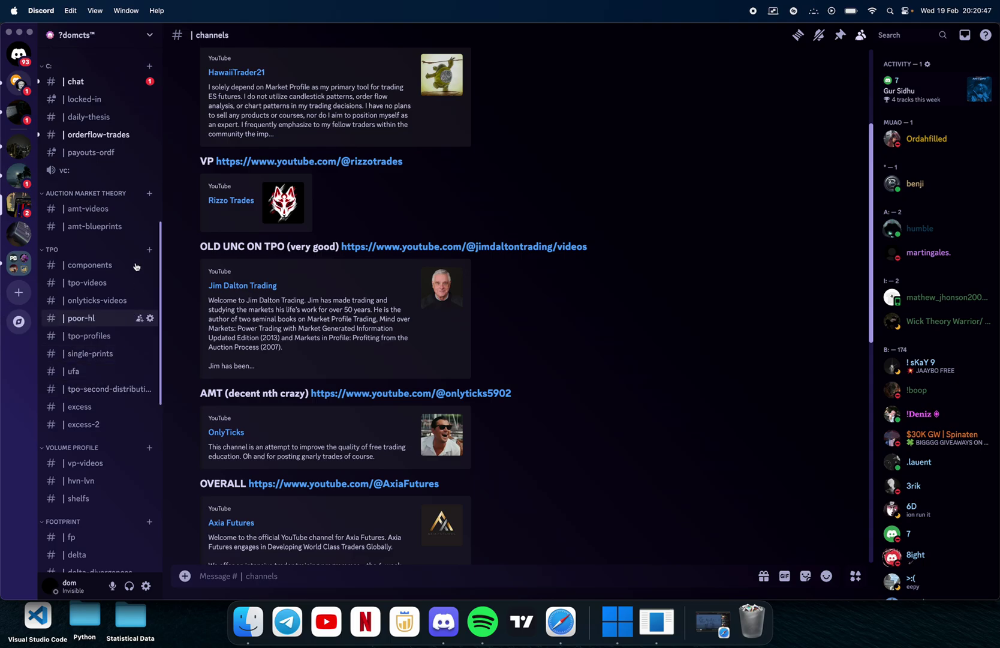
scroll(39, 338, "down", 3)
scroll(39, 338, "up", 4)
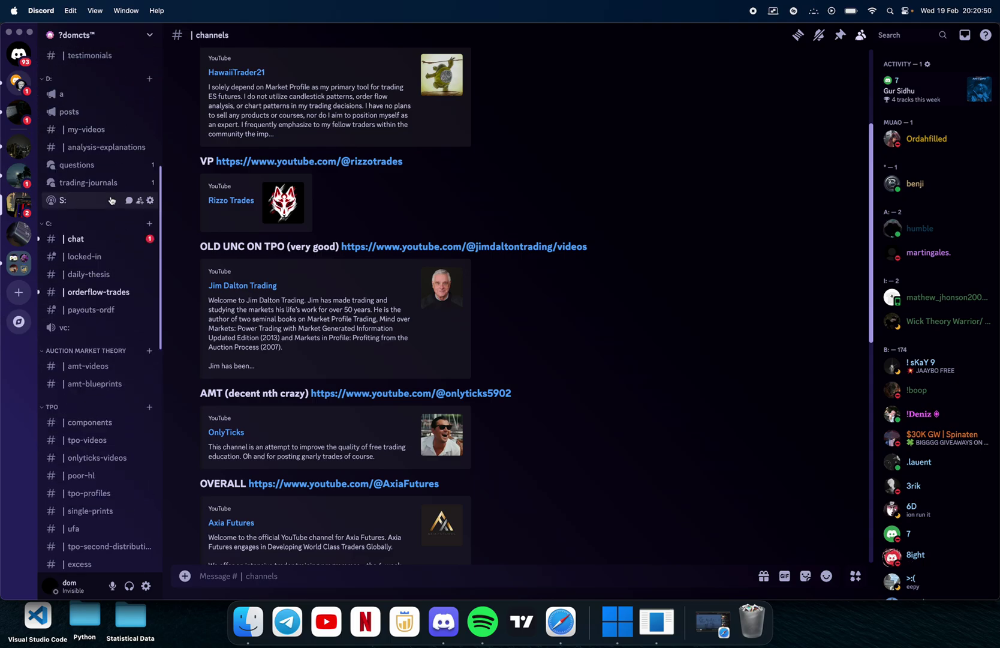
scroll(93, 234, "up", 3)
scroll(104, 355, "up", 3)
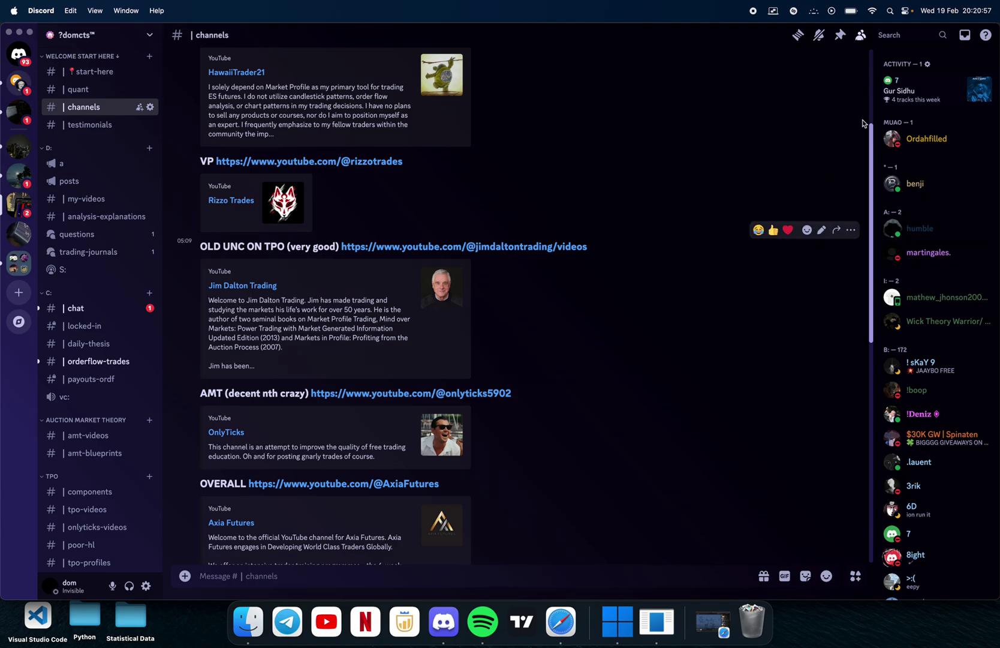
left_click(932, 324)
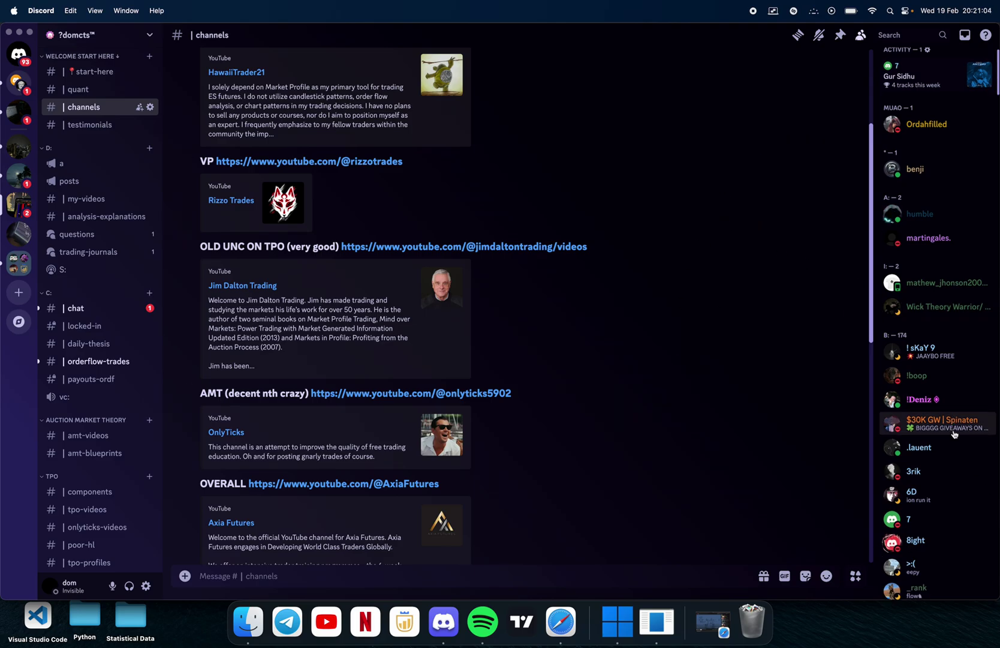
scroll(954, 427, "down", 2)
scroll(953, 433, "down", 5)
scroll(953, 434, "down", 7)
scroll(953, 433, "down", 3)
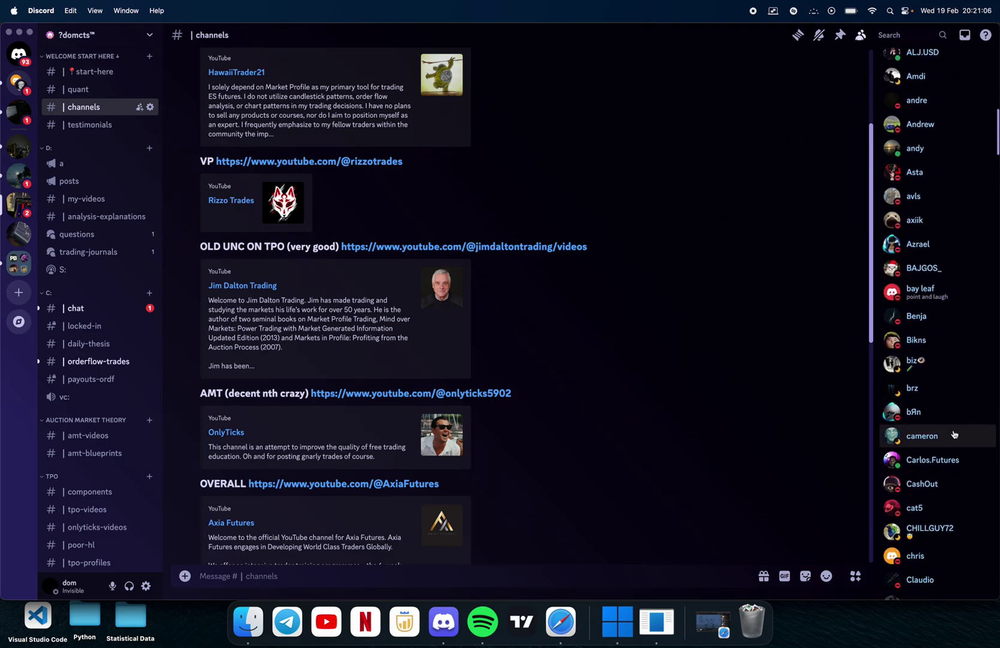
scroll(952, 433, "down", 5)
scroll(953, 435, "up", 15)
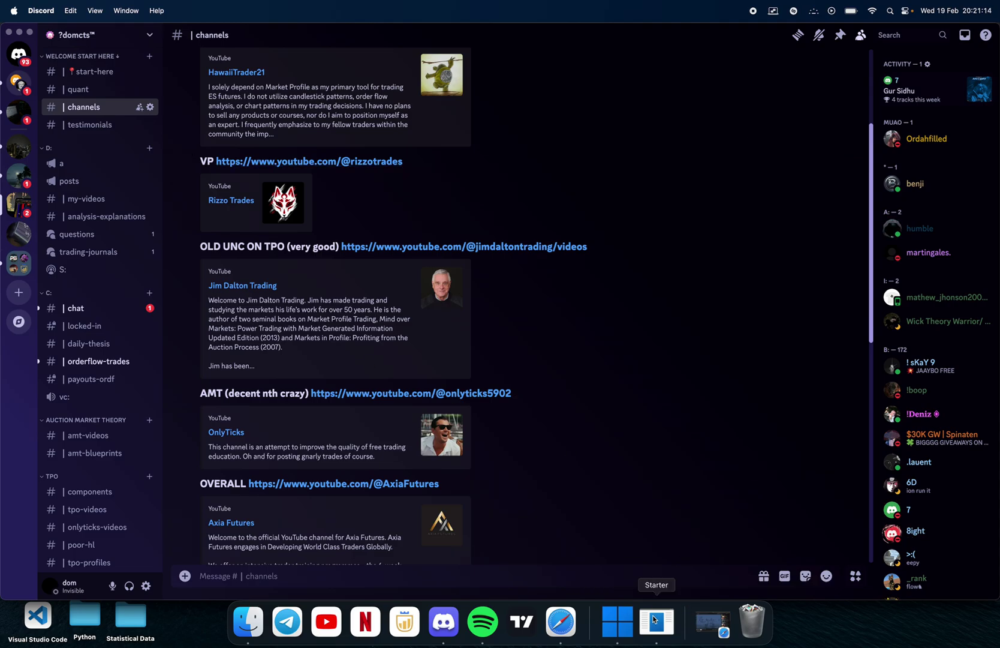
View the empty Quantower demo workspace, then switch back to Discord's quant channel.
left_click(656, 622)
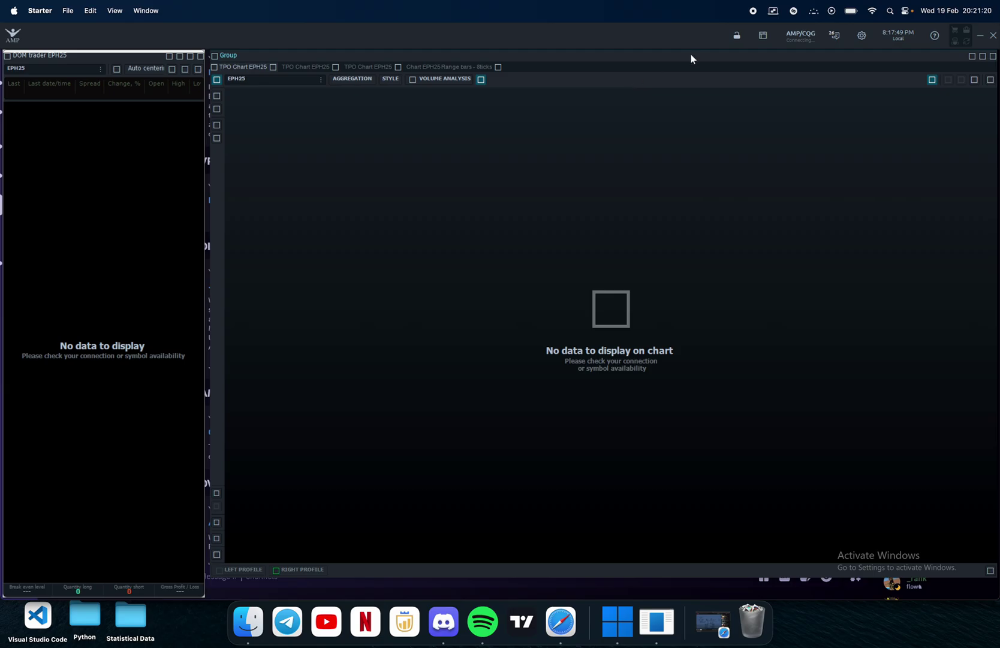
key("super+Tab")
scroll(497, 271, "down", 5)
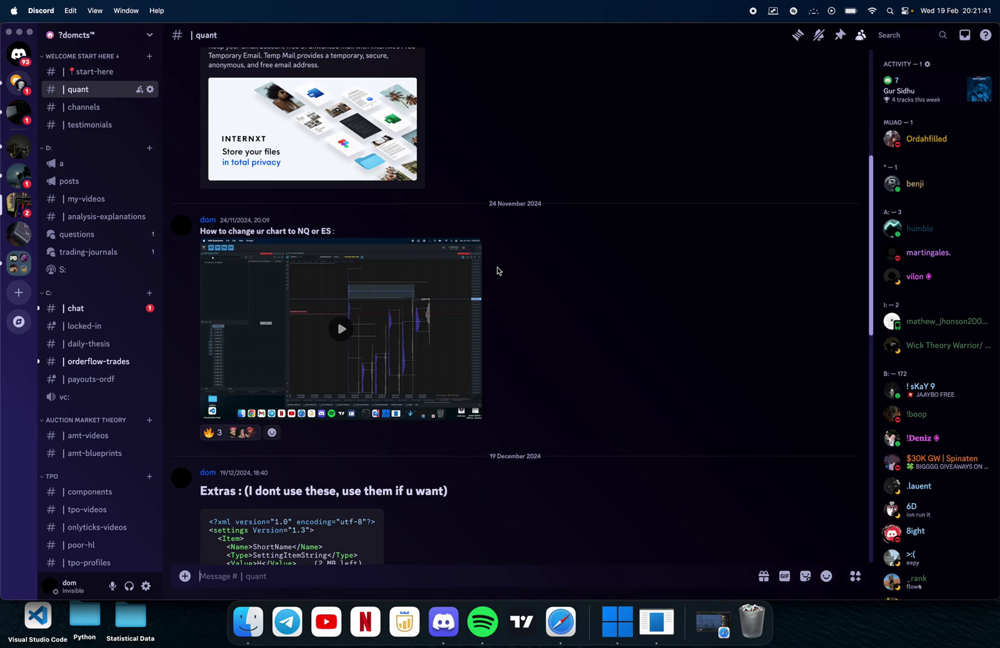
Play the NQ/ES chart-switching video in #quant in fullscreen.
left_click(341, 329)
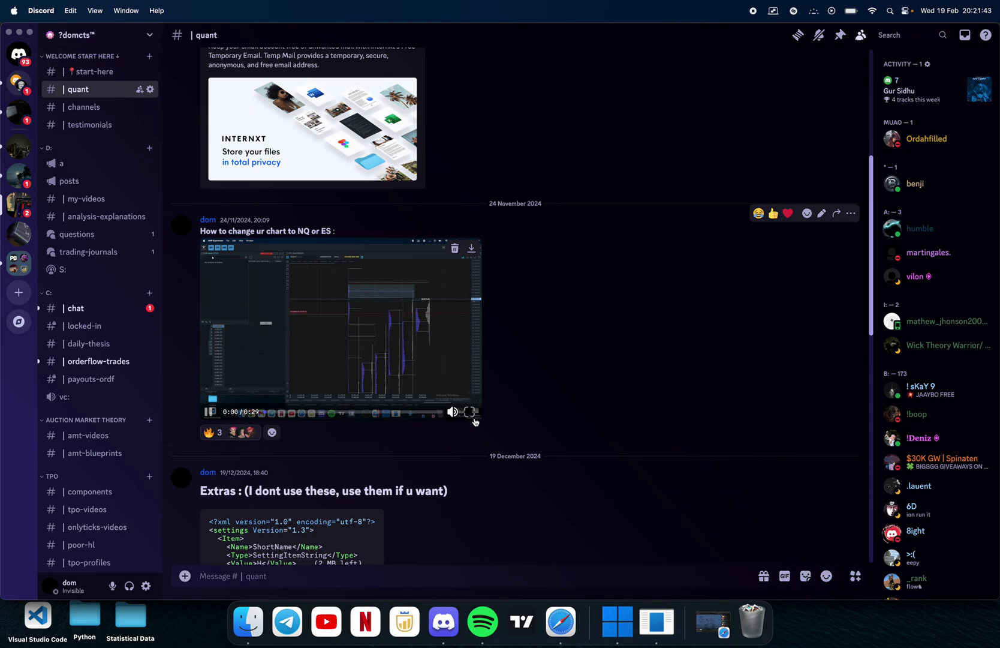
left_click(469, 411)
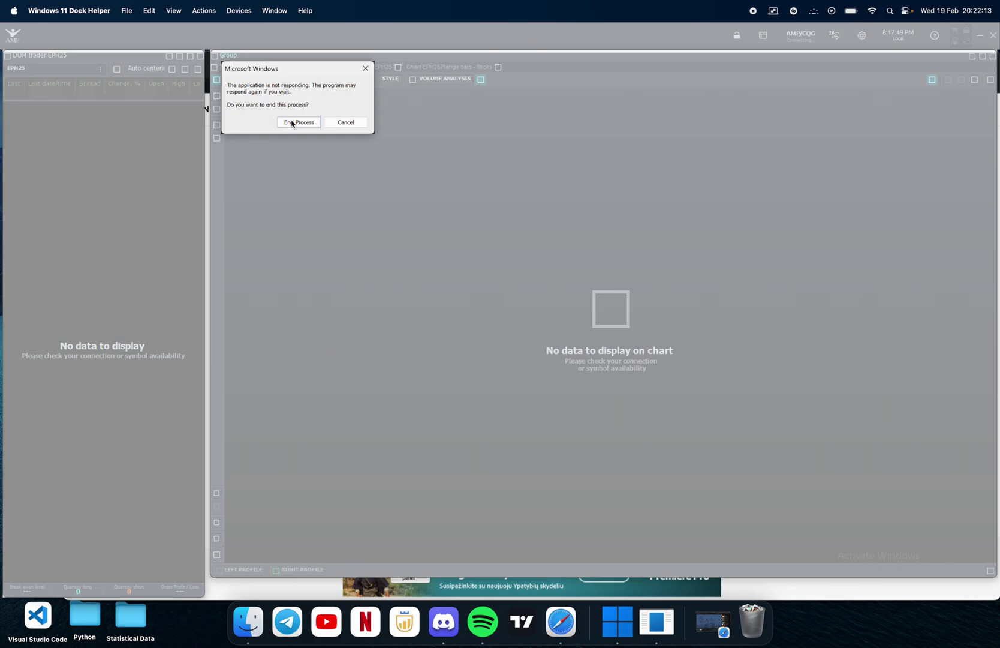
End the unresponsive Quantower process from the not-responding dialog.
left_click(292, 123)
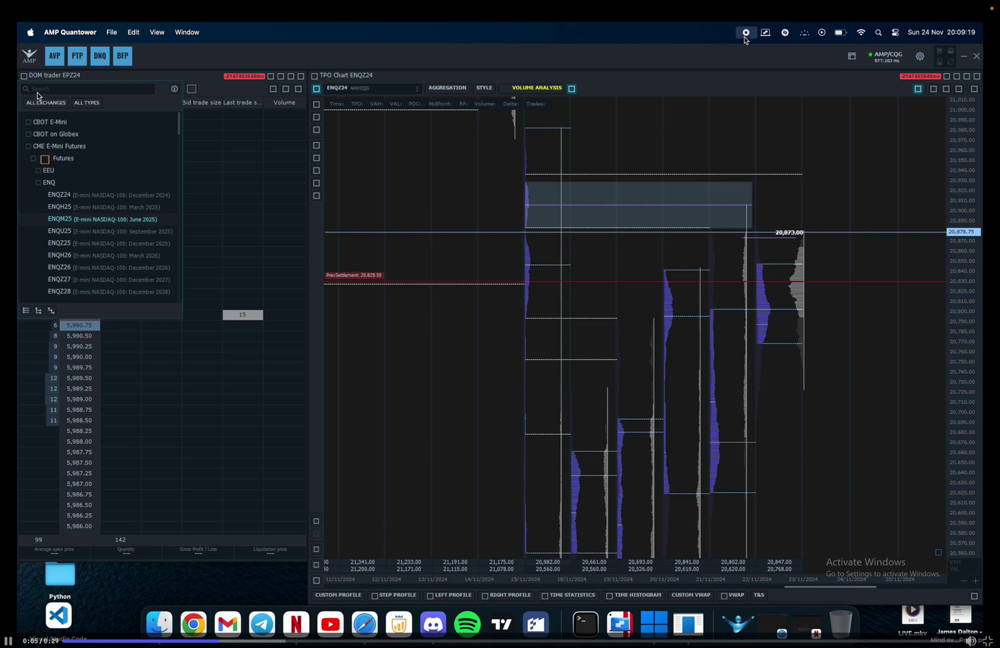
Restart and scrub the NQ/ES video, pausing it on the CME E-mini futures list.
key("space")
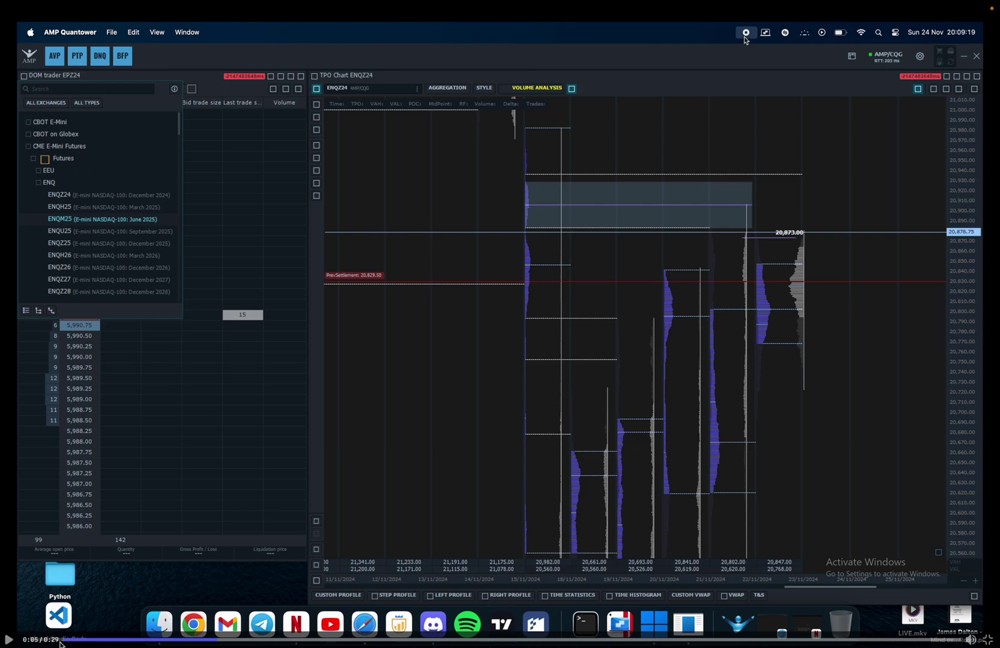
left_click(8, 639)
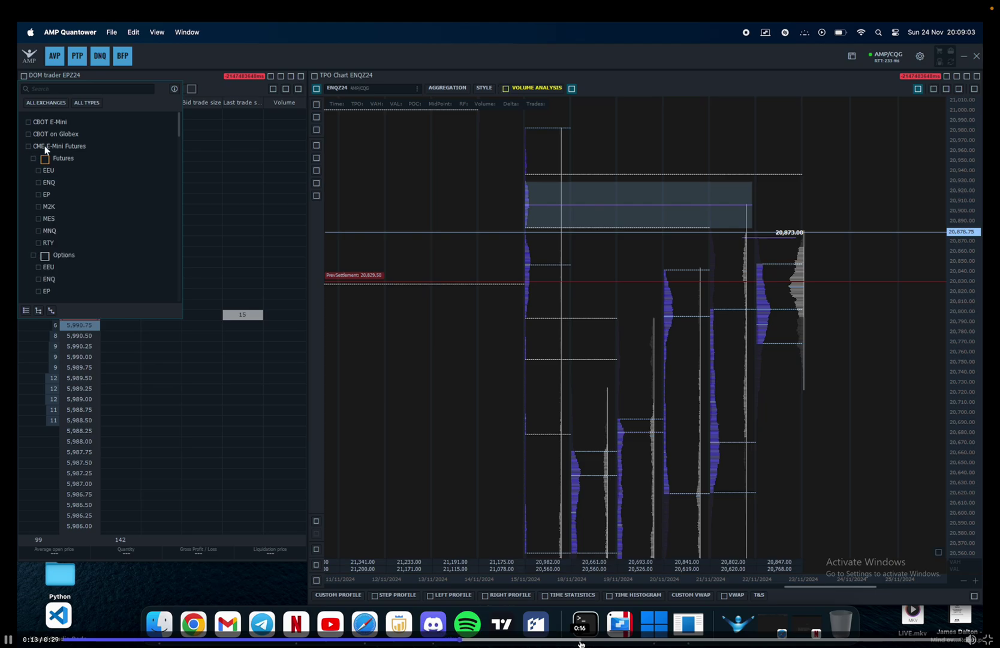
left_click(30, 147)
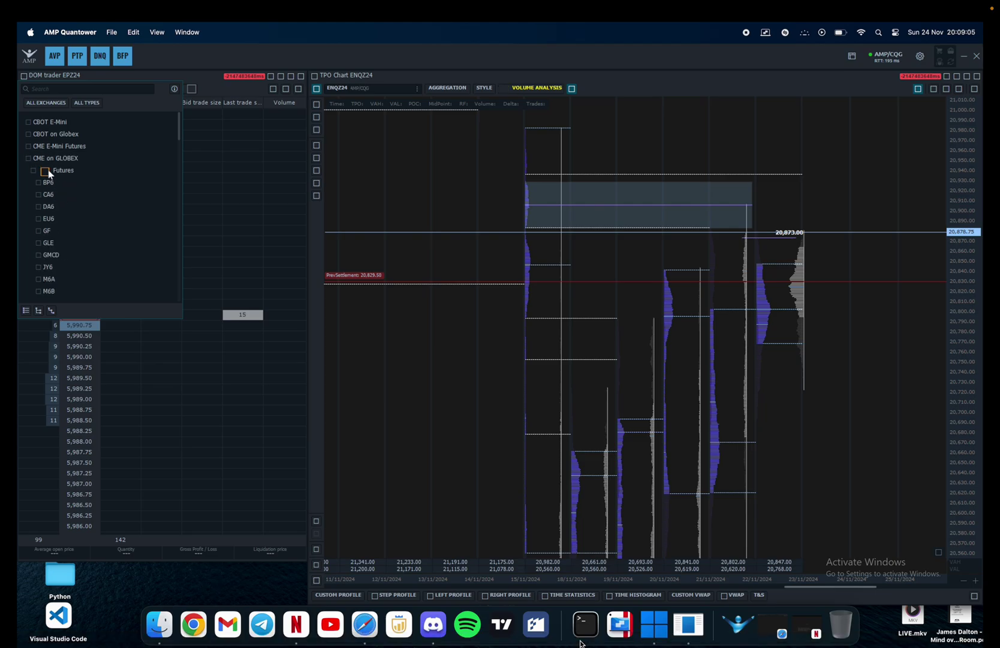
left_click(50, 146)
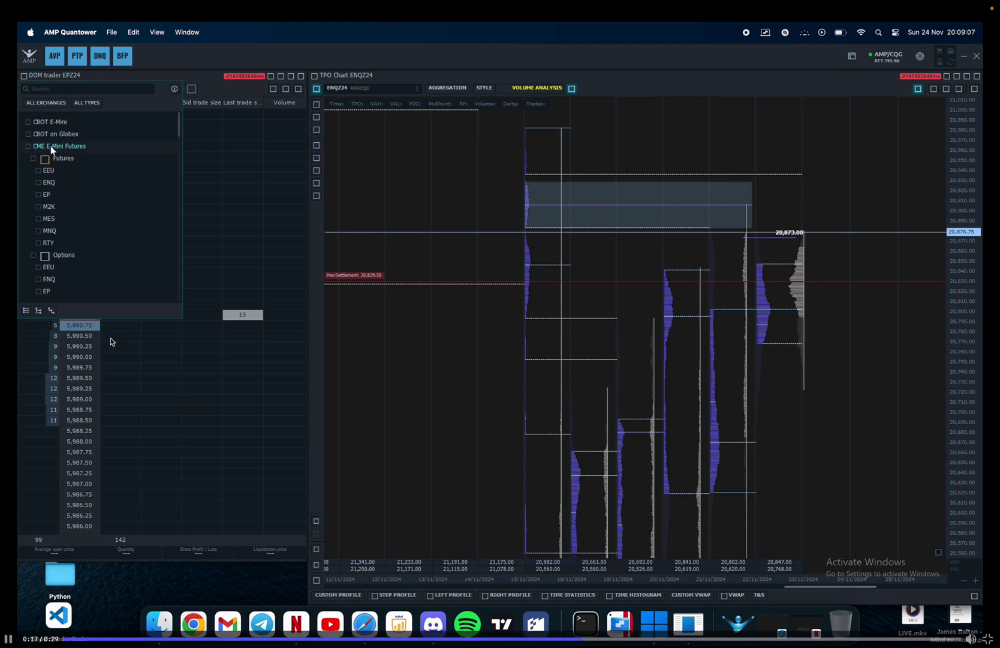
key("space")
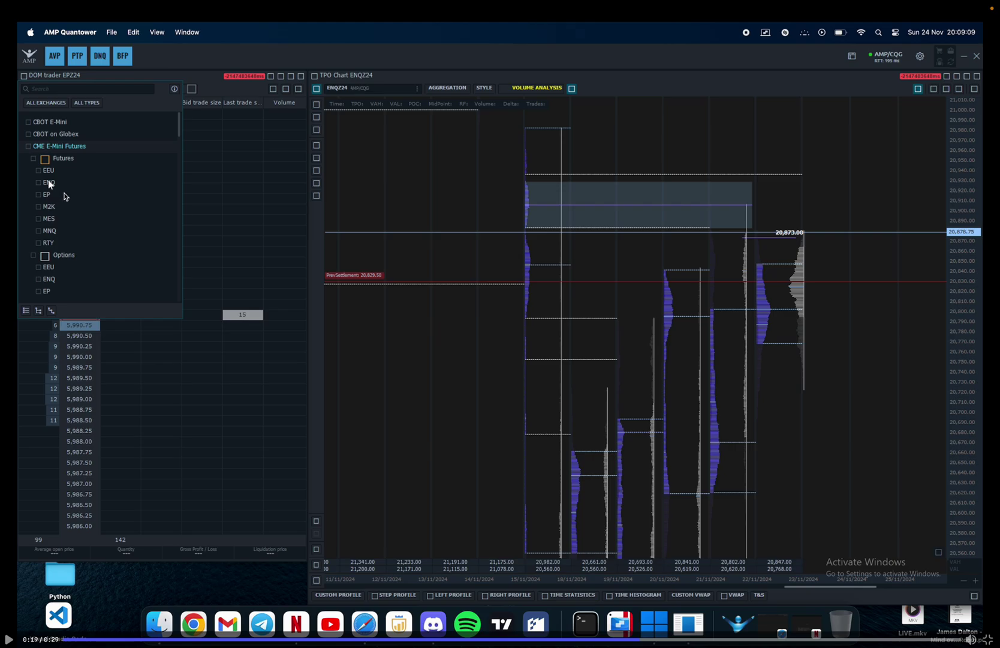
Exit the full-screen video and switch to the Temp Mail inbox with the AMPConnect welcome email.
key("Escape")
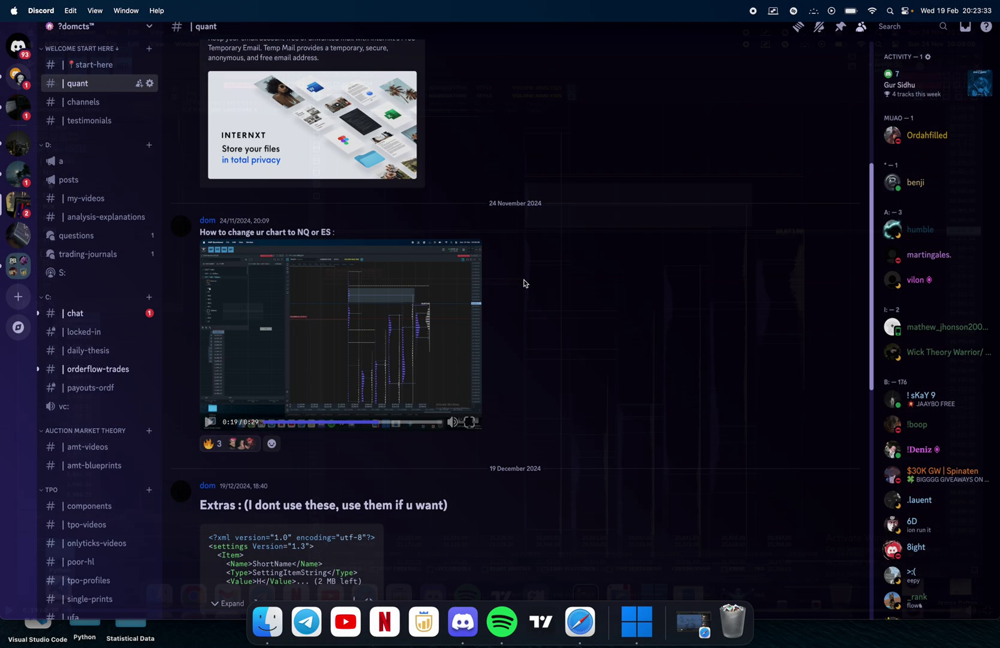
scroll(524, 283, "down", 1)
scroll(524, 284, "down", 2)
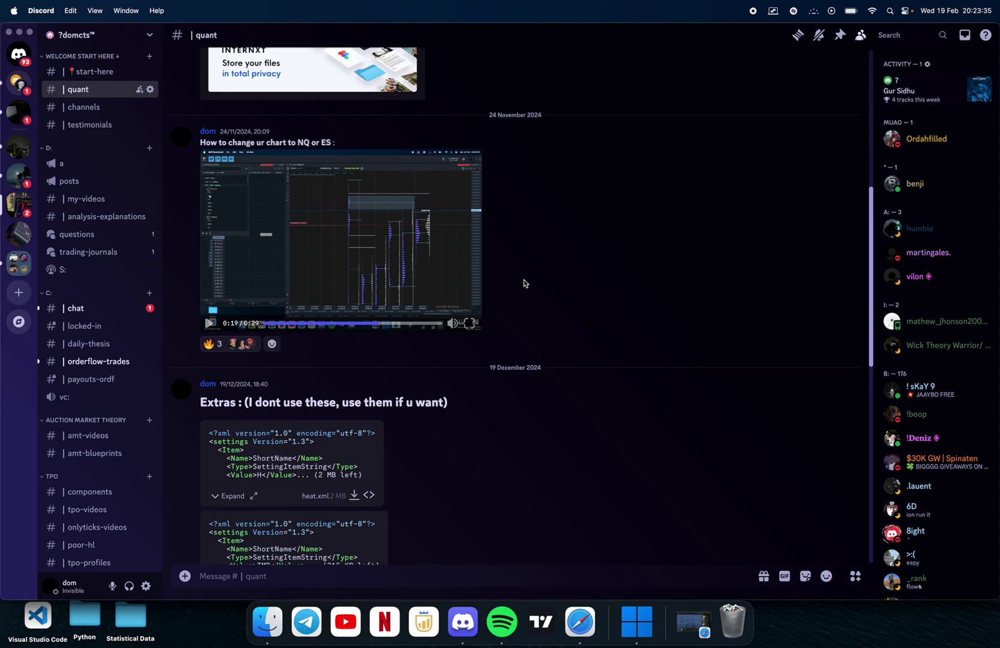
scroll(524, 283, "down", 3)
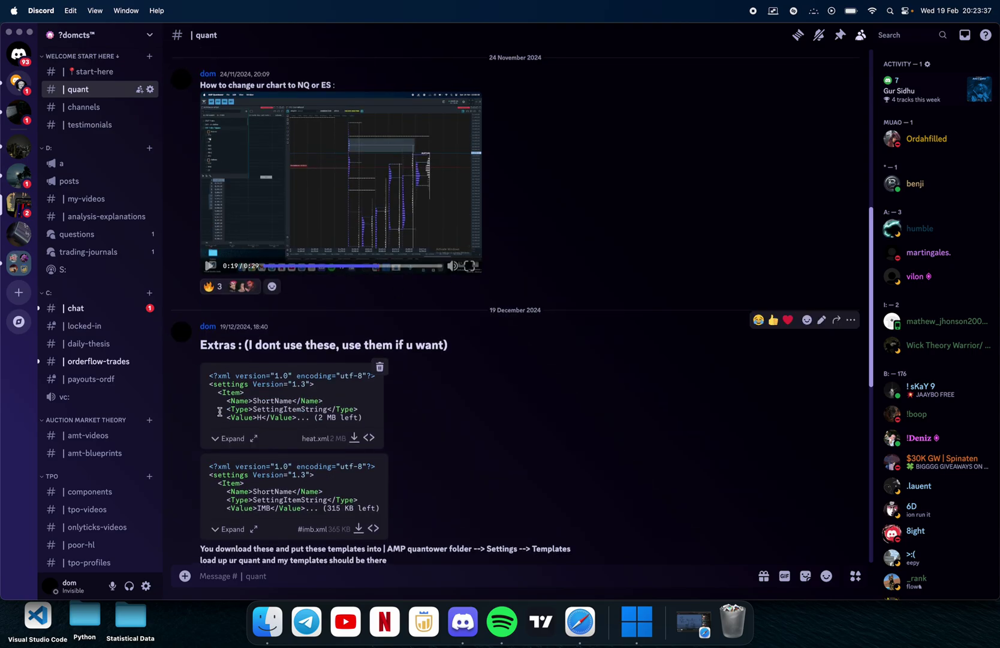
mouse_move(485, 418)
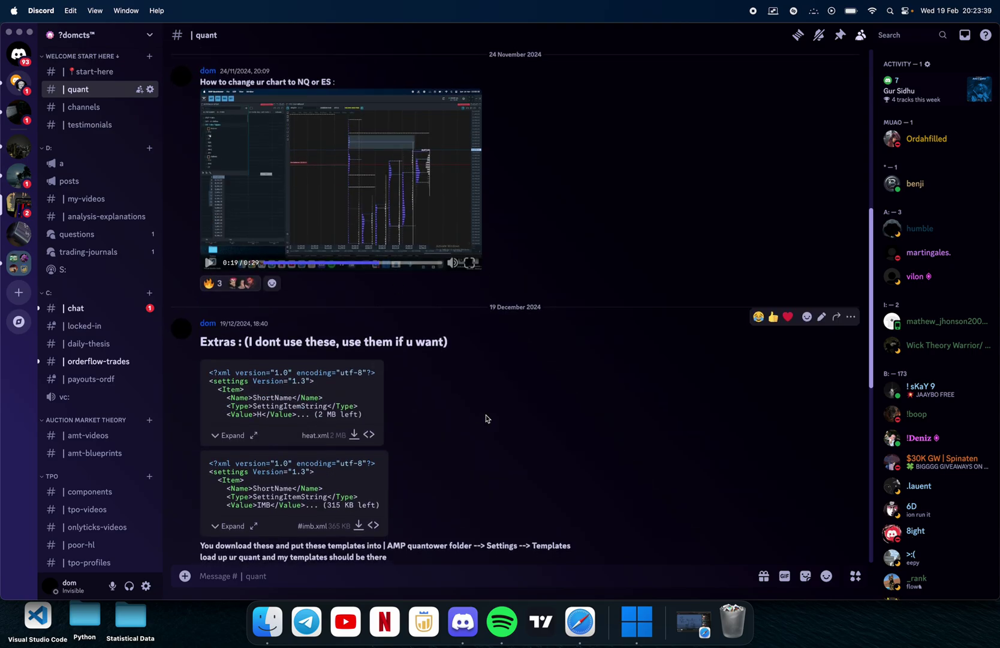
scroll(486, 415, "down", 3)
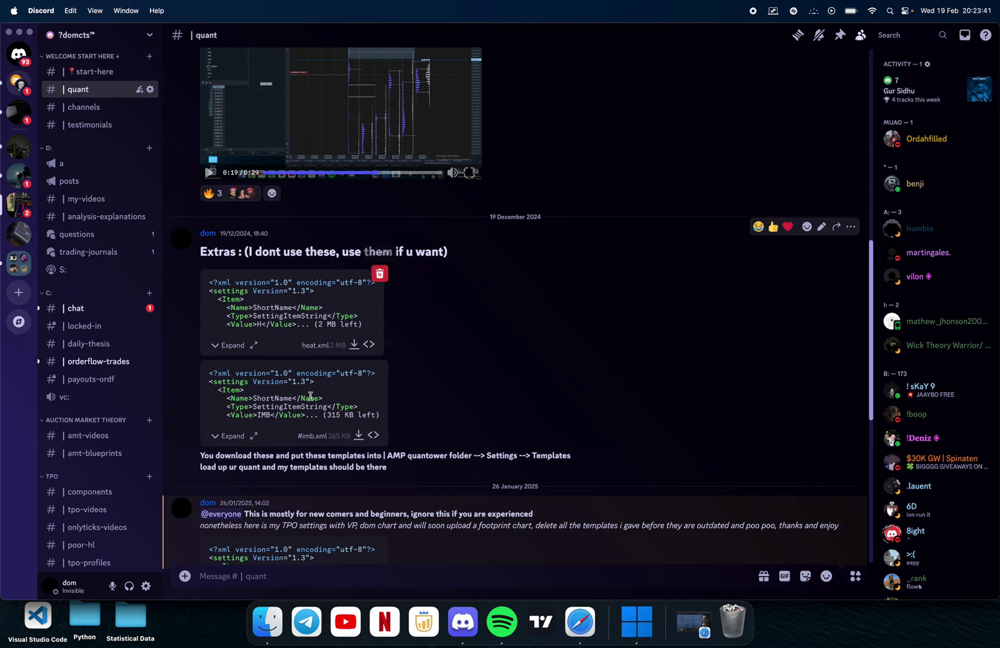
scroll(442, 401, "down", 8)
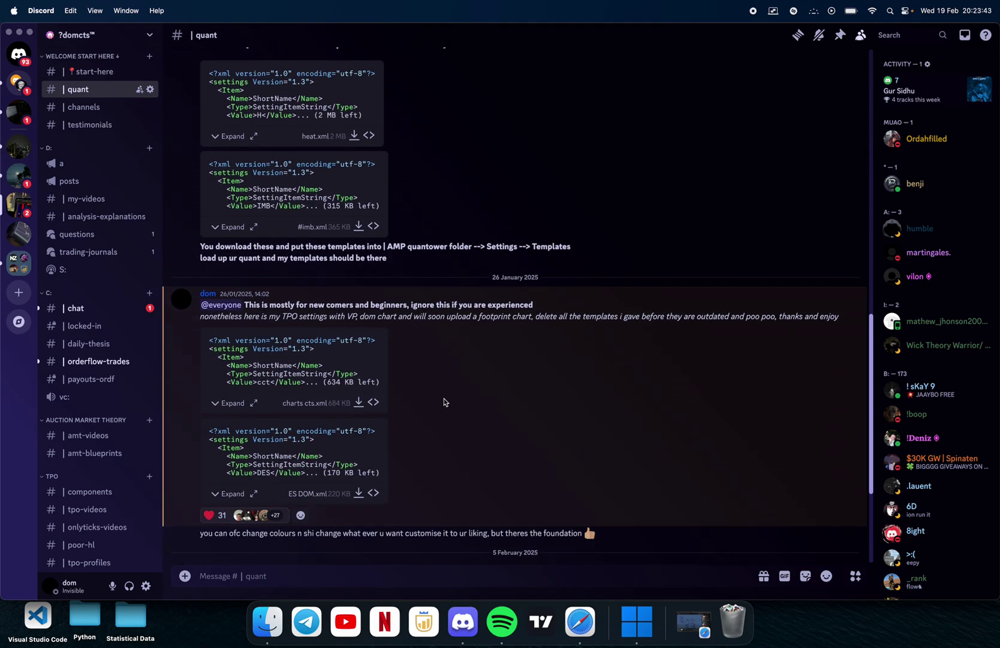
scroll(442, 402, "down", 1)
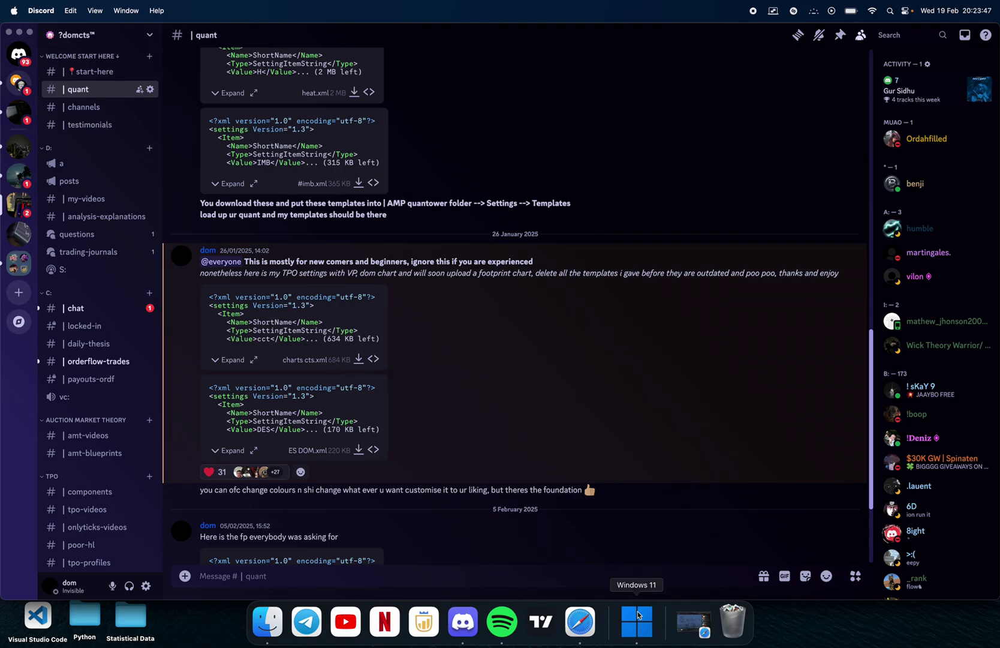
key("super+Tab")
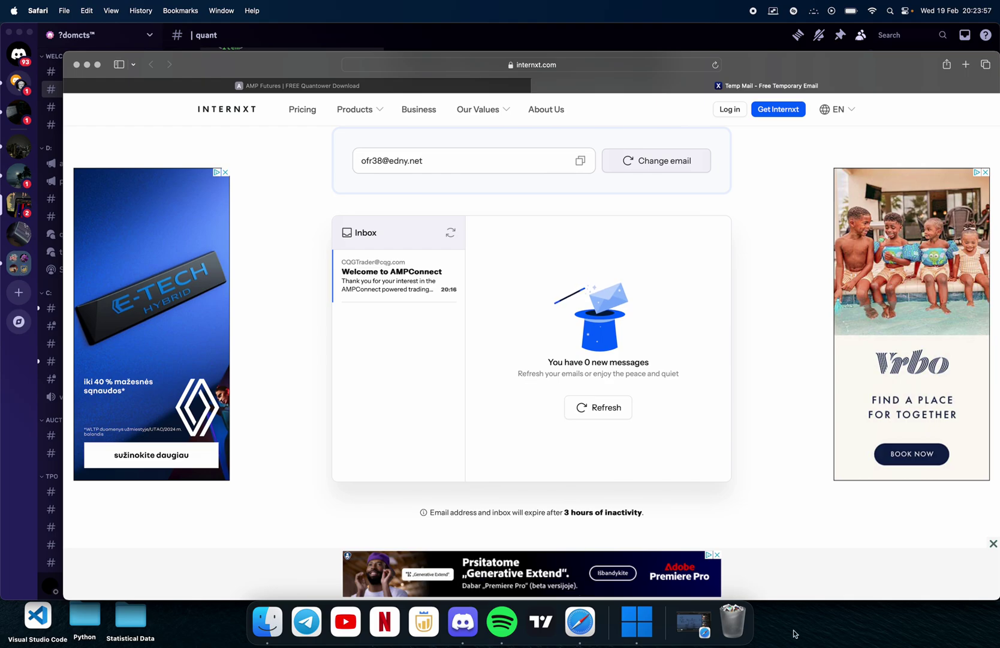
From the desktop, open the AMP Quantower folder, then Settings, then Templates.
key("F11")
double_click(867, 151)
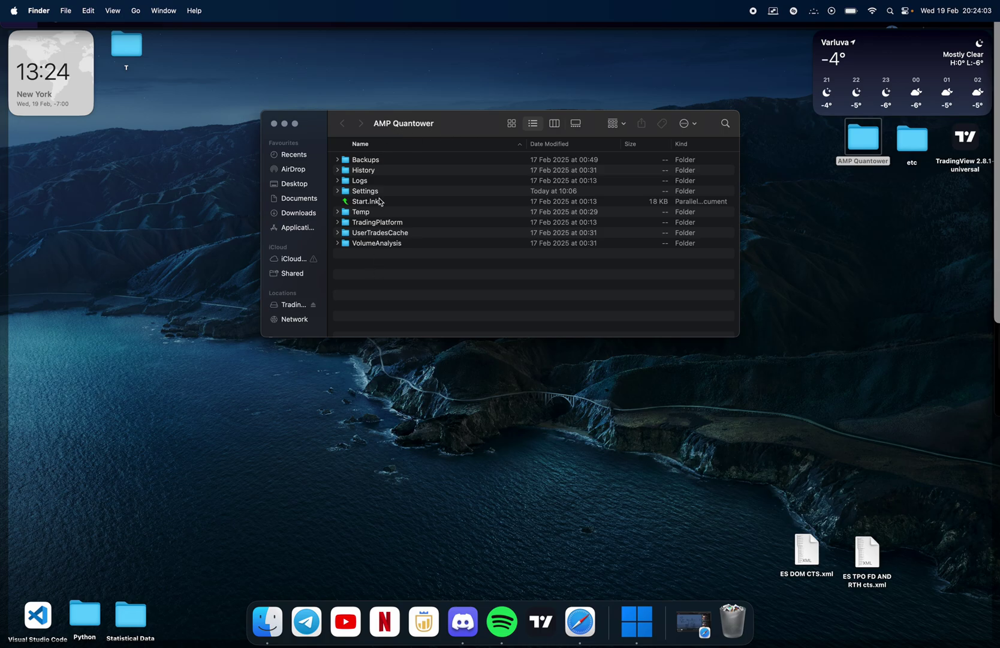
double_click(365, 191)
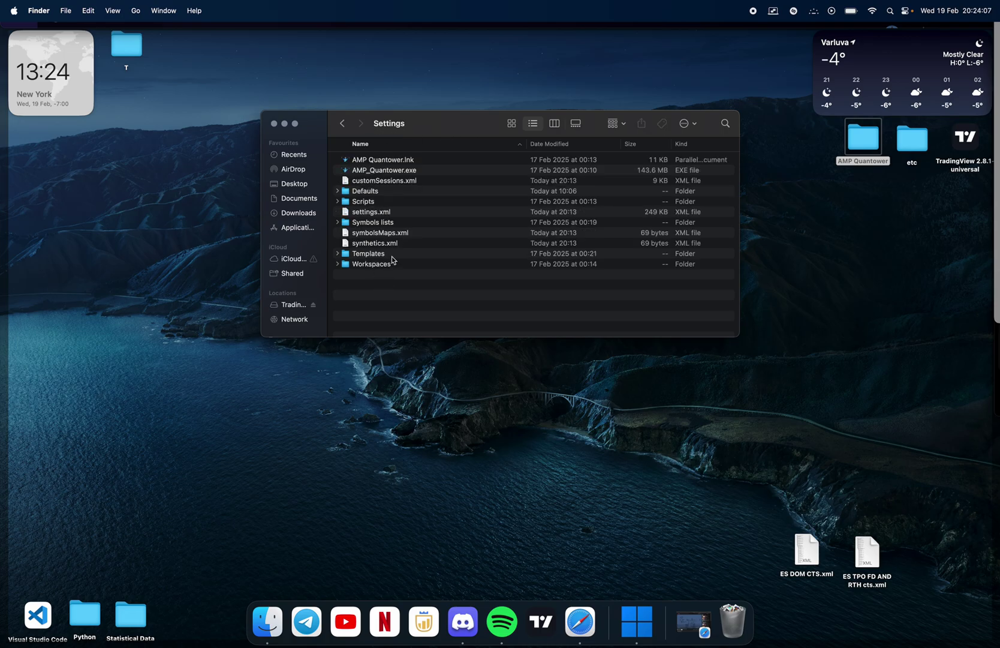
left_click(342, 123)
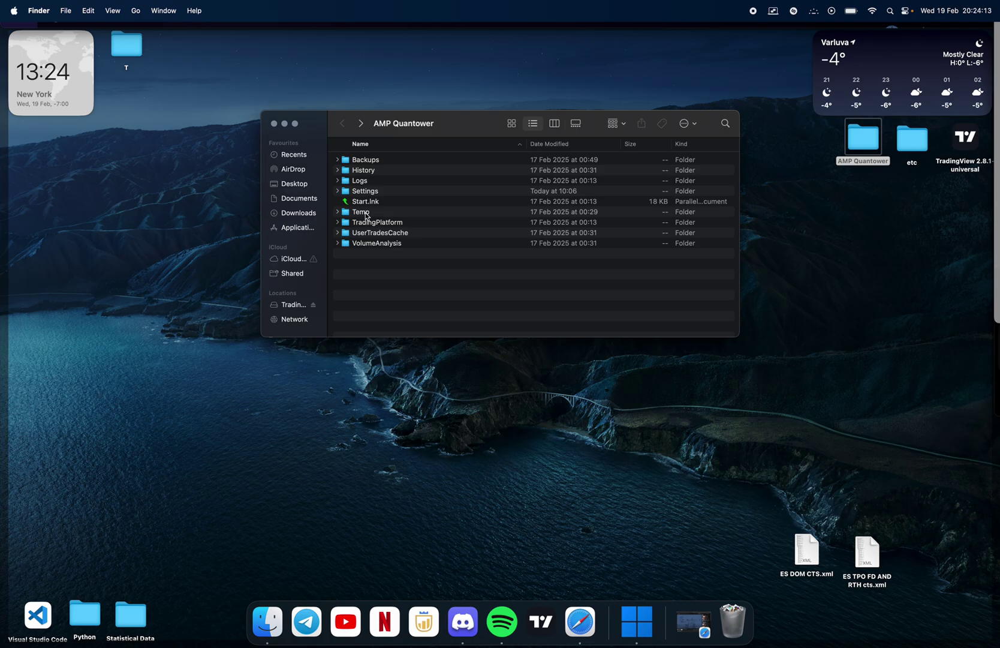
double_click(373, 193)
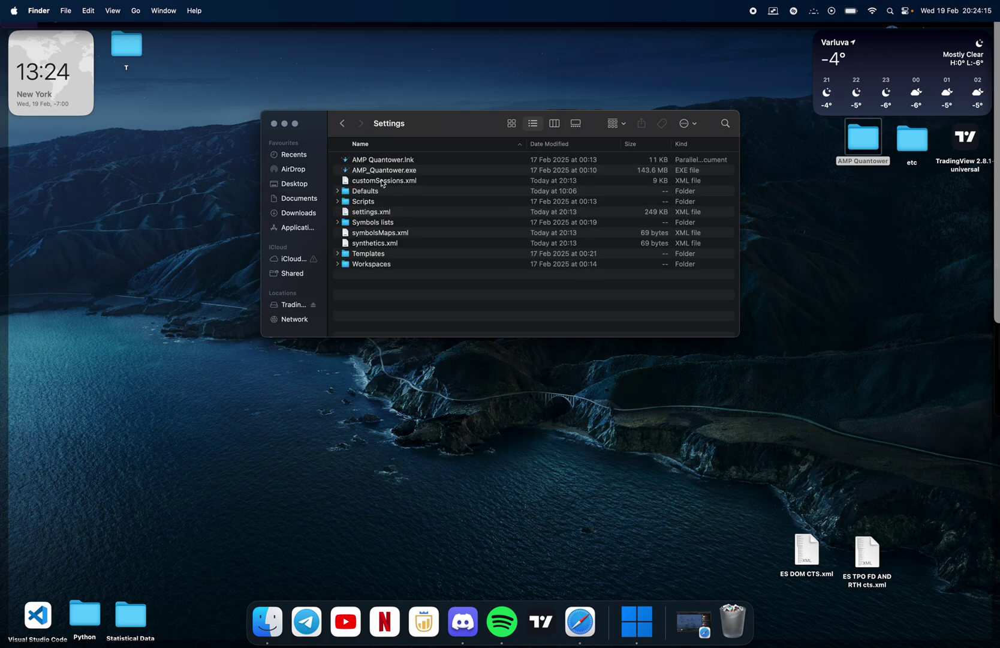
double_click(367, 254)
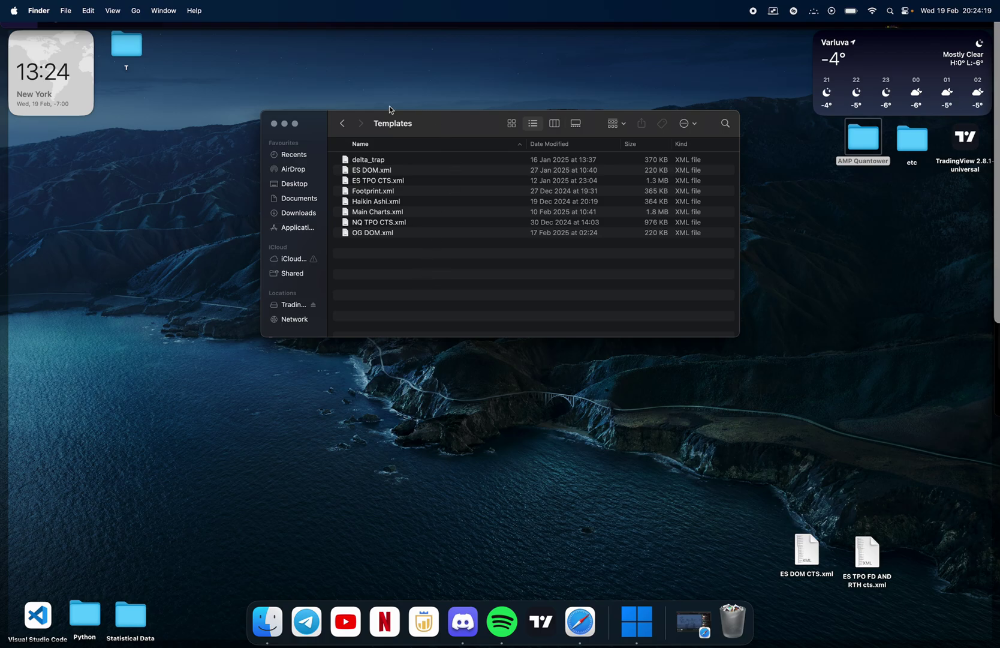
Drag the two desktop XML template files into the Templates folder, then select and deselect them on the desktop.
mouse_move(711, 493)
left_mouse_down()
mouse_move(909, 565)
mouse_move(432, 210)
mouse_move(846, 501)
left_mouse_up()
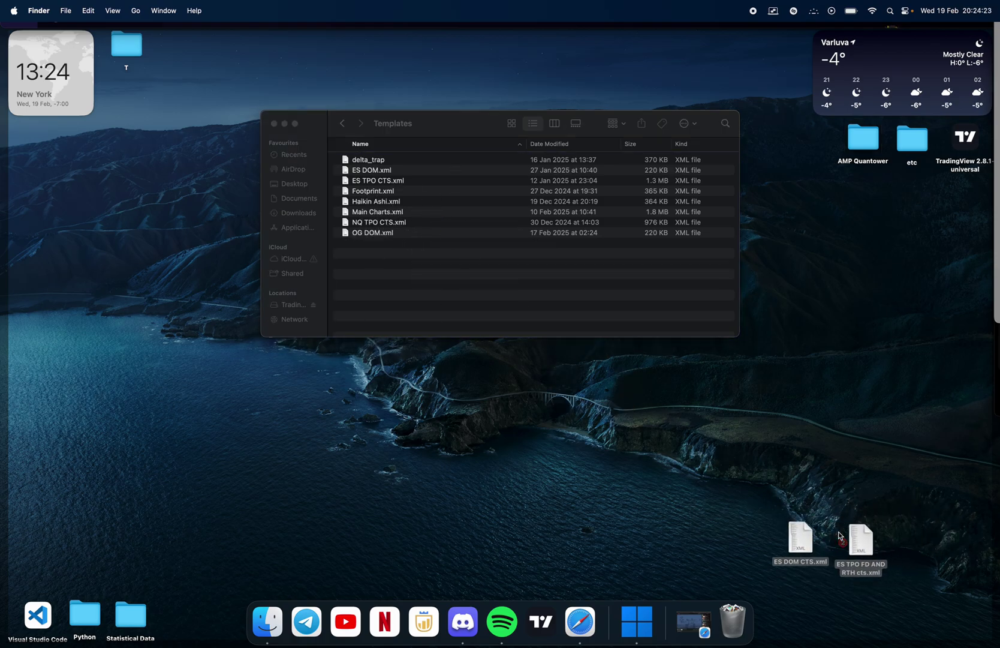
left_click(846, 500)
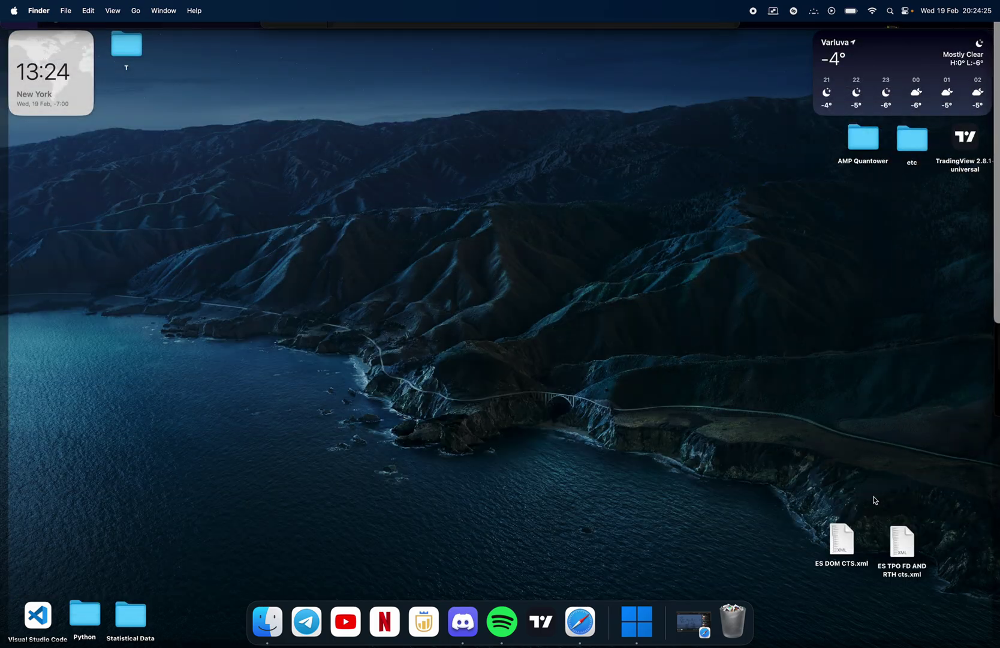
mouse_move(800, 513)
left_mouse_down()
mouse_move(939, 586)
mouse_move(924, 568)
left_mouse_up()
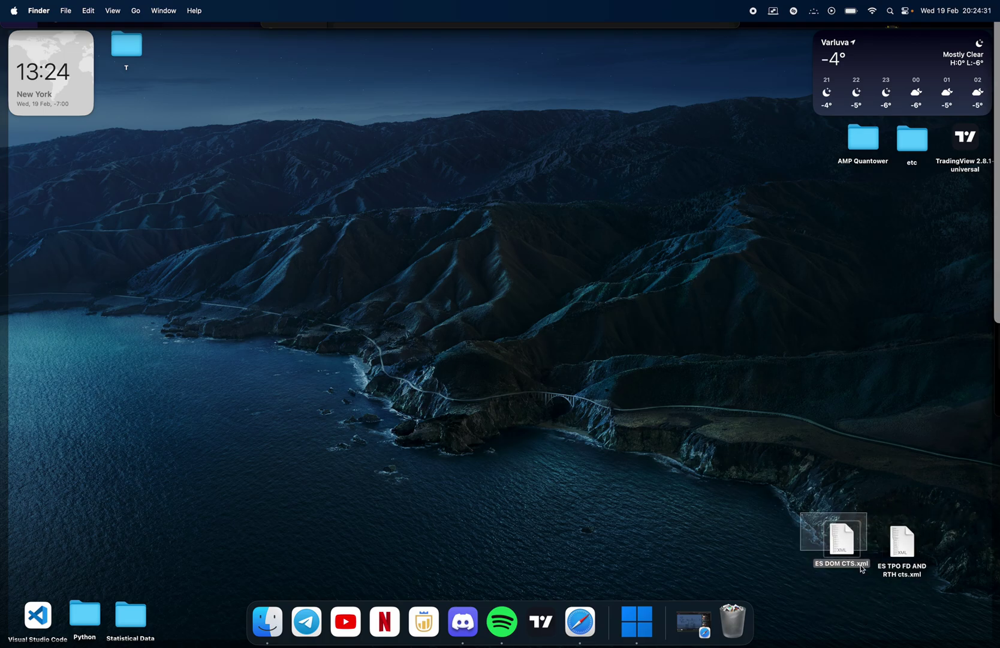
left_click_drag(924, 567, 797, 516)
Return to Discord's quant channel and the NQ/ES video, briefly reopening and closing the Templates window.
left_click(463, 621)
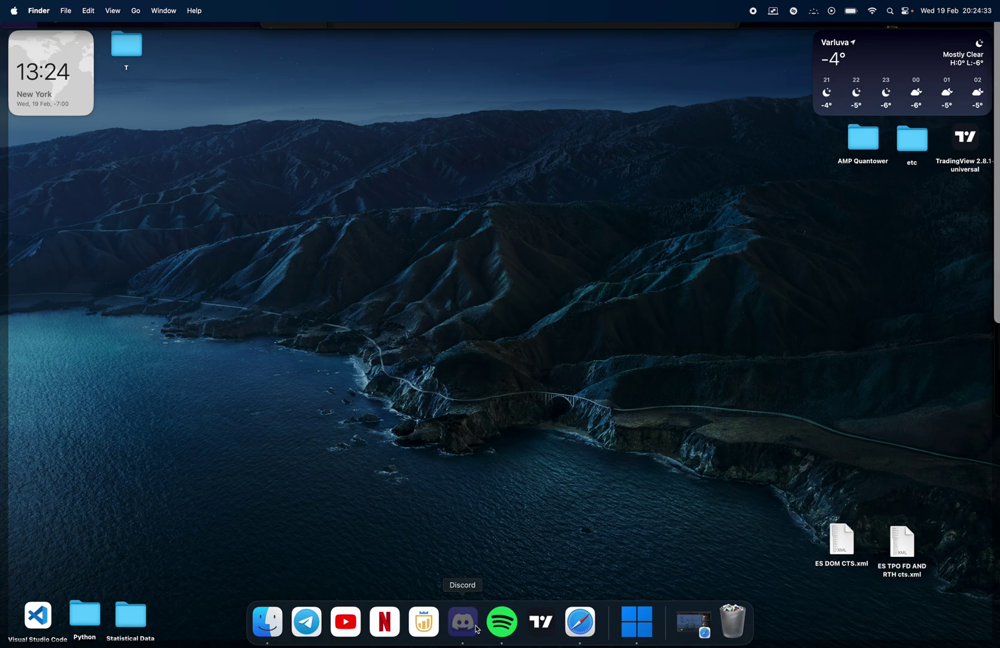
scroll(400, 351, "down", 4)
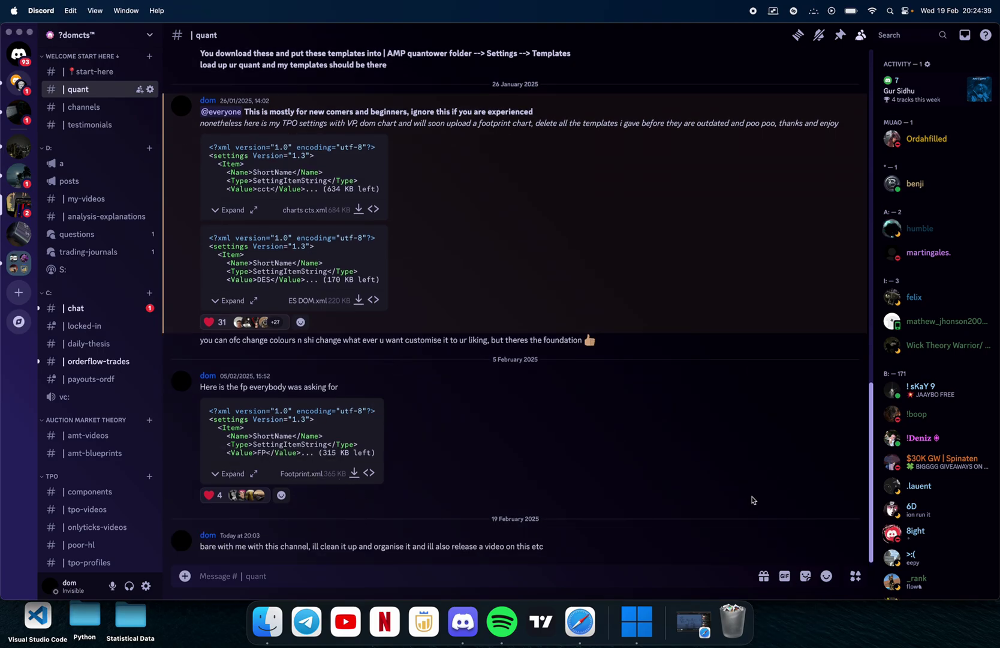
scroll(631, 401, "up", 15)
scroll(448, 283, "down", 2)
scroll(448, 284, "down", 5)
scroll(448, 284, "down", 5)
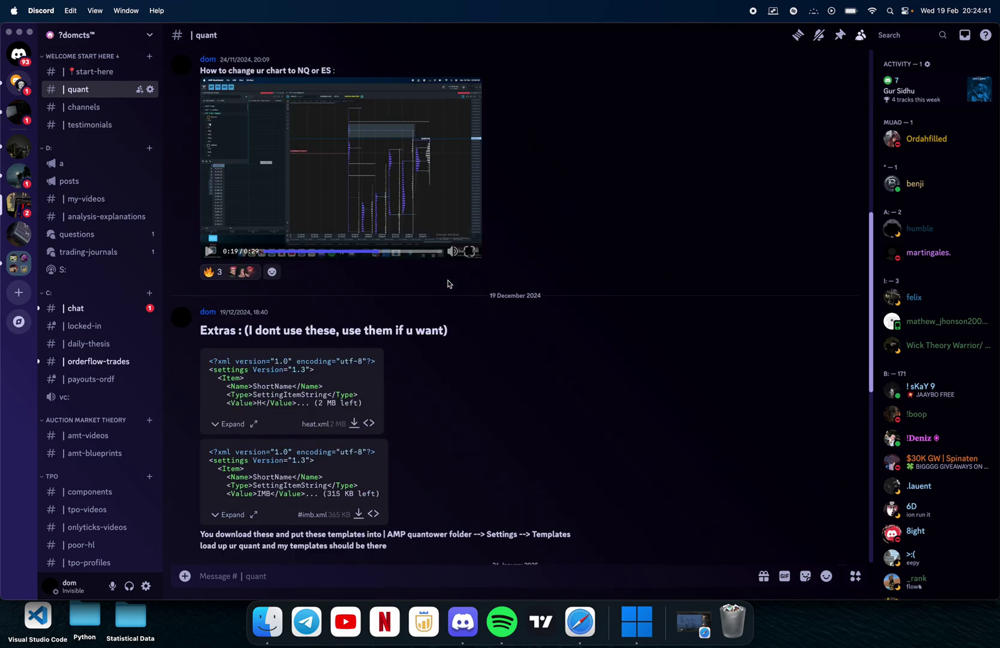
scroll(447, 284, "down", 5)
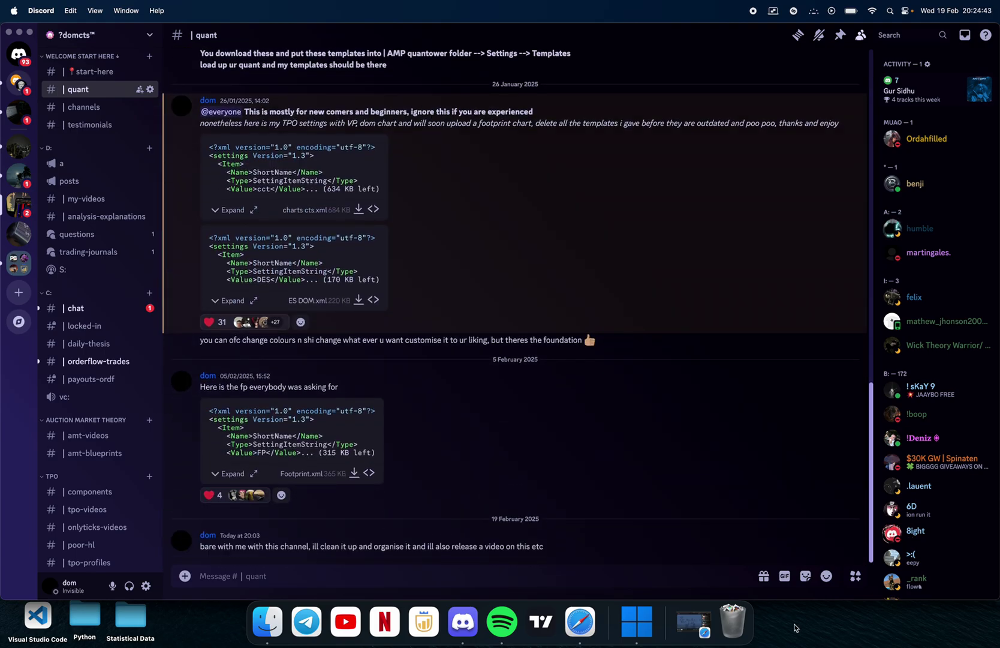
key("F11")
left_click(267, 620)
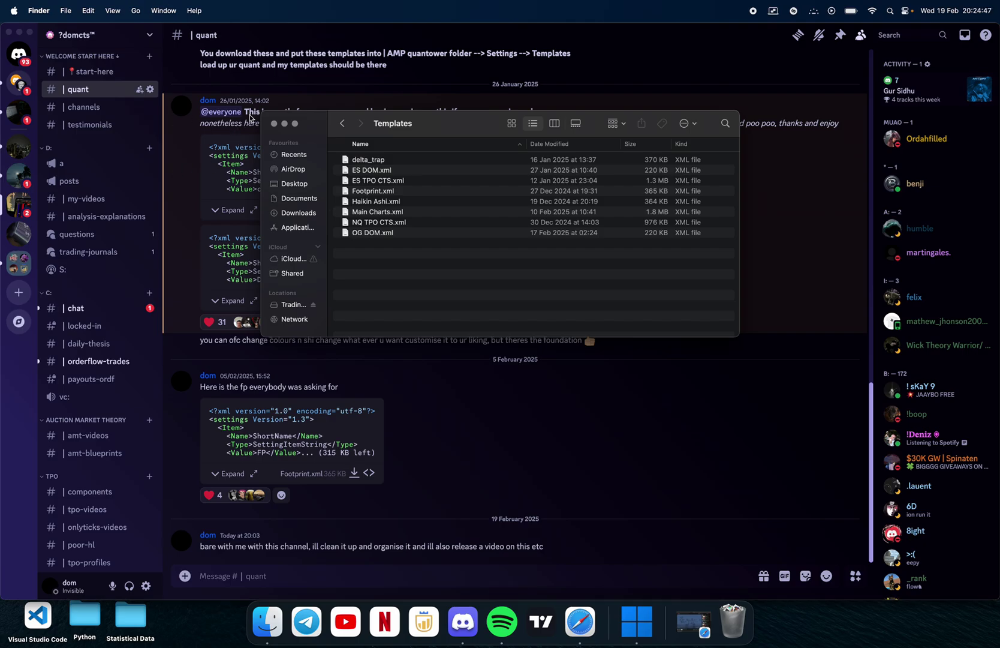
left_click(273, 123)
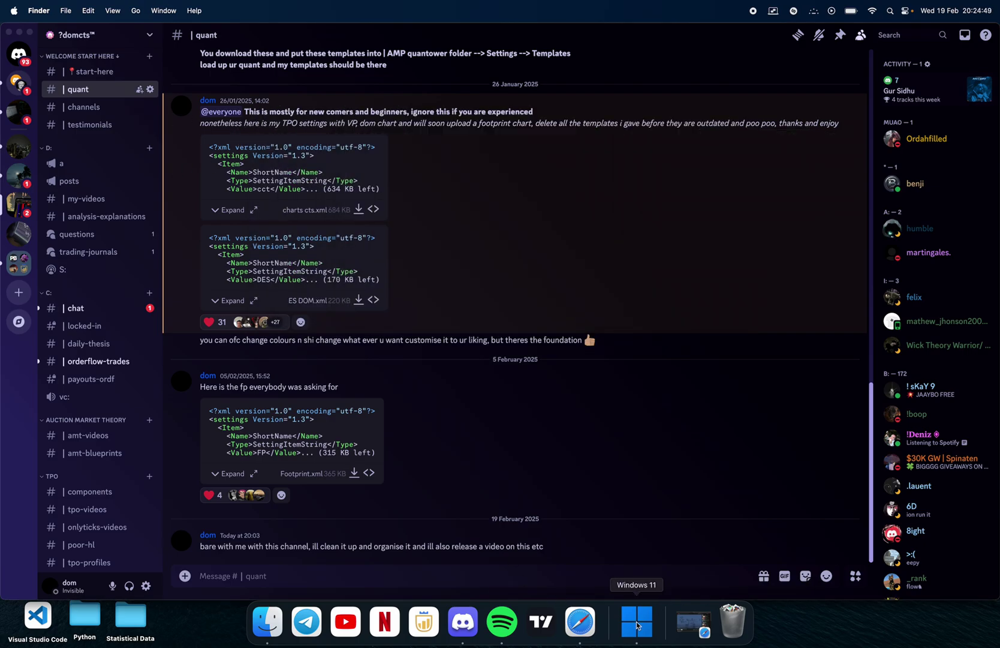
scroll(391, 388, "up", 8)
scroll(388, 383, "up", 3)
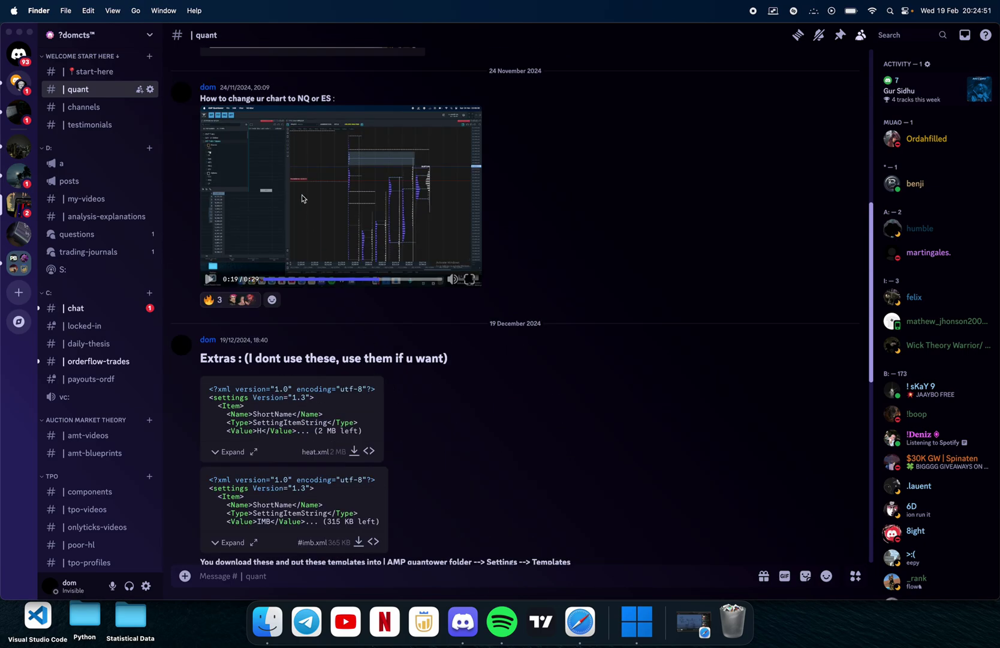
left_click(469, 278)
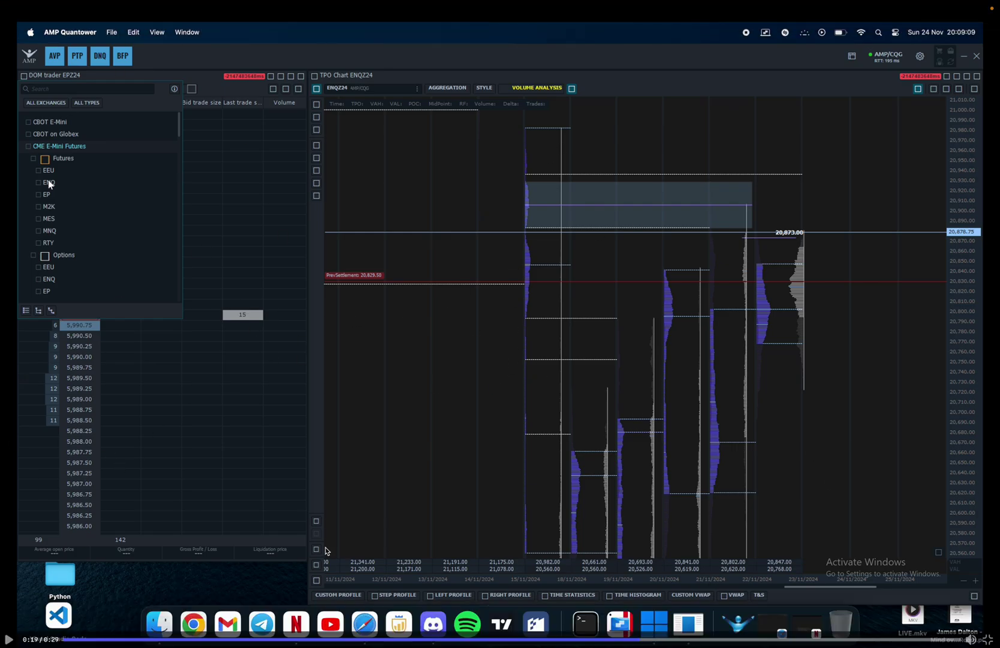
key("Escape")
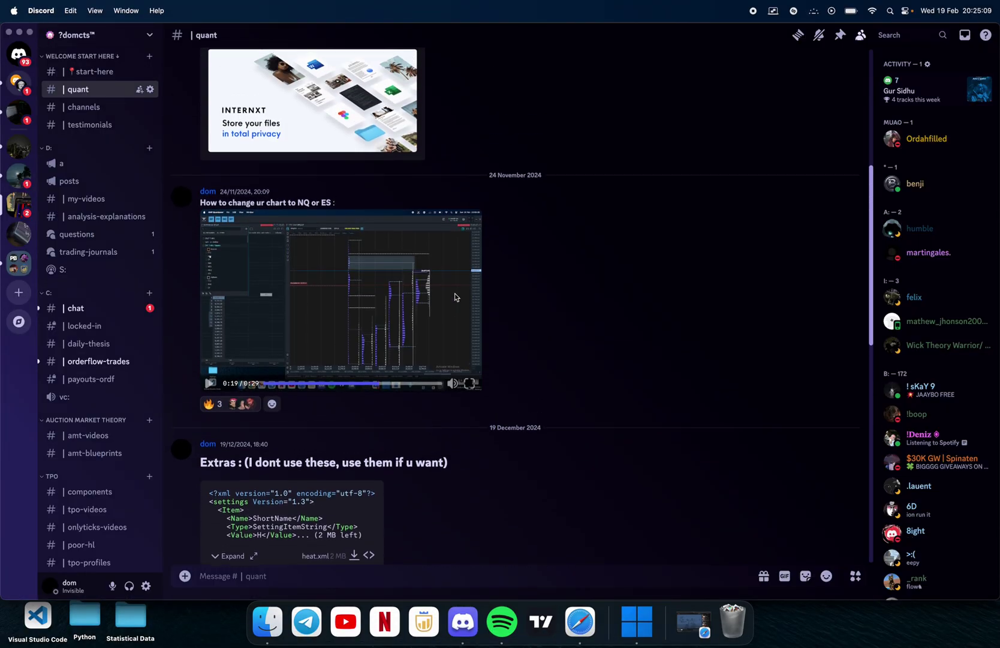
scroll(455, 296, "up", 5)
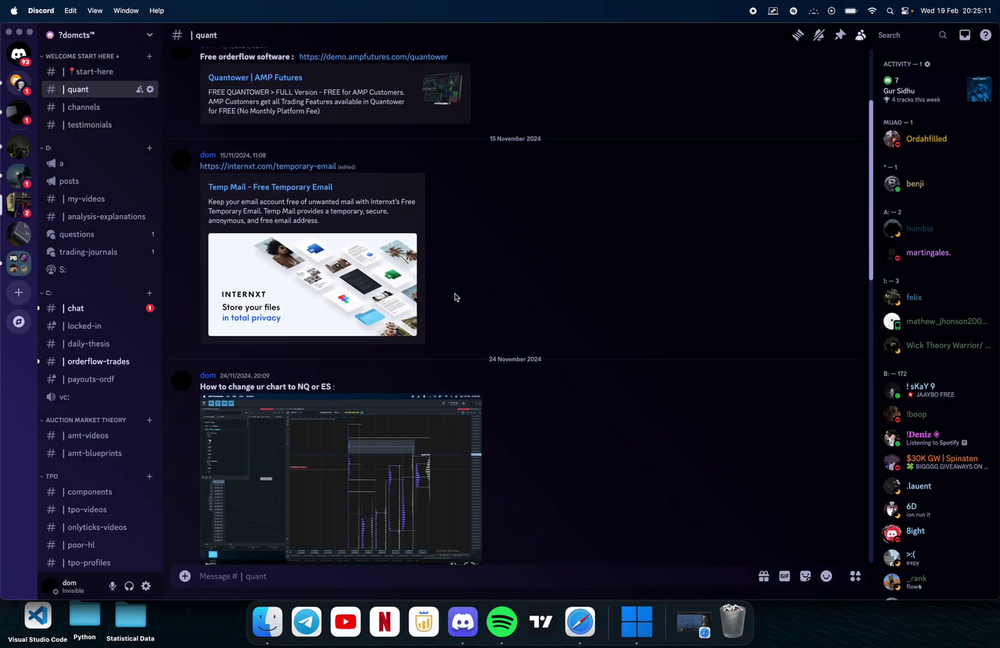
scroll(455, 296, "up", 3)
scroll(455, 296, "down", 5)
scroll(455, 297, "down", 10)
scroll(455, 296, "down", 3)
mouse_move(455, 296)
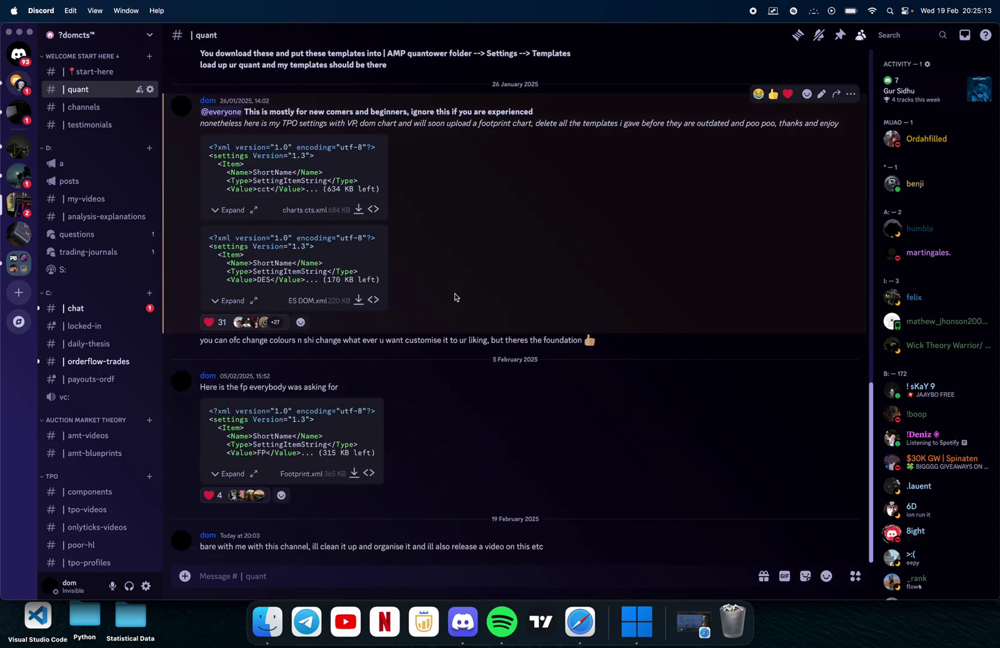
scroll(454, 296, "up", 2)
scroll(455, 297, "down", 2)
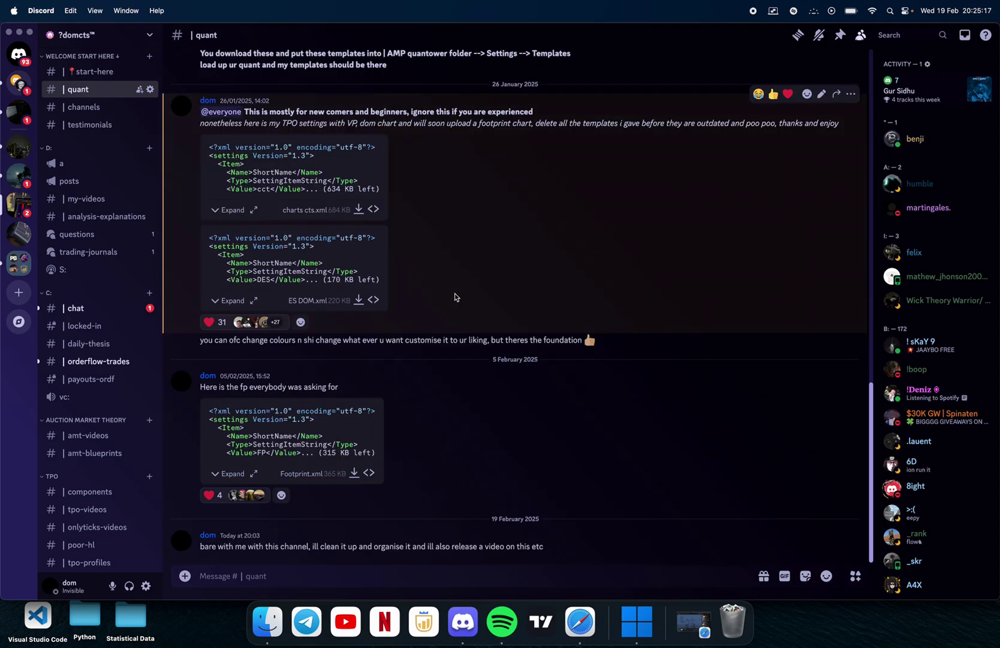
scroll(455, 296, "up", 15)
scroll(455, 296, "down", 3)
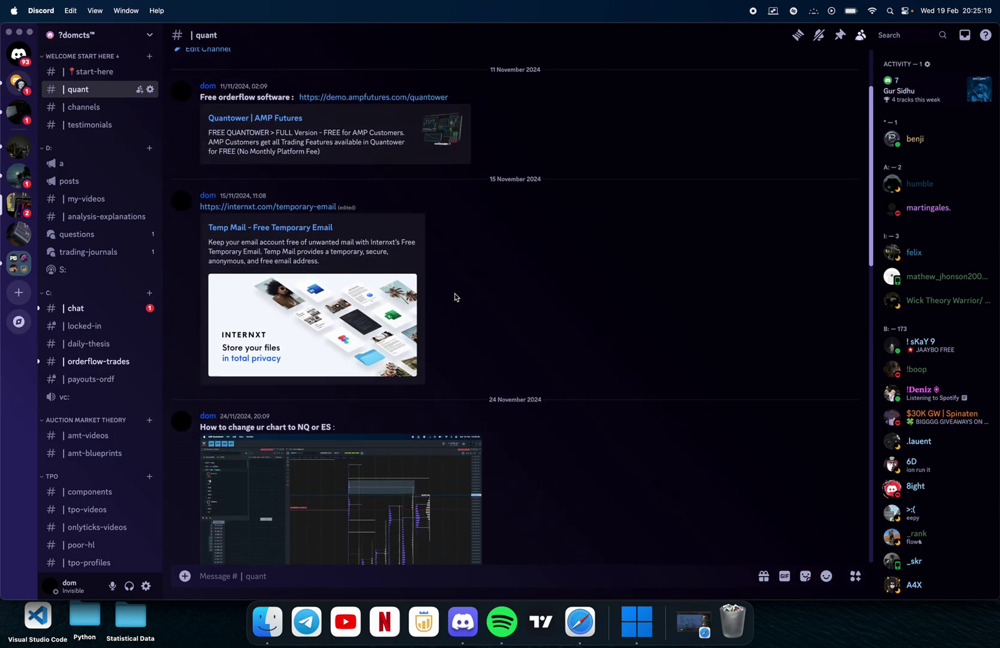
scroll(109, 315, "up", 3)
scroll(110, 316, "up", 1)
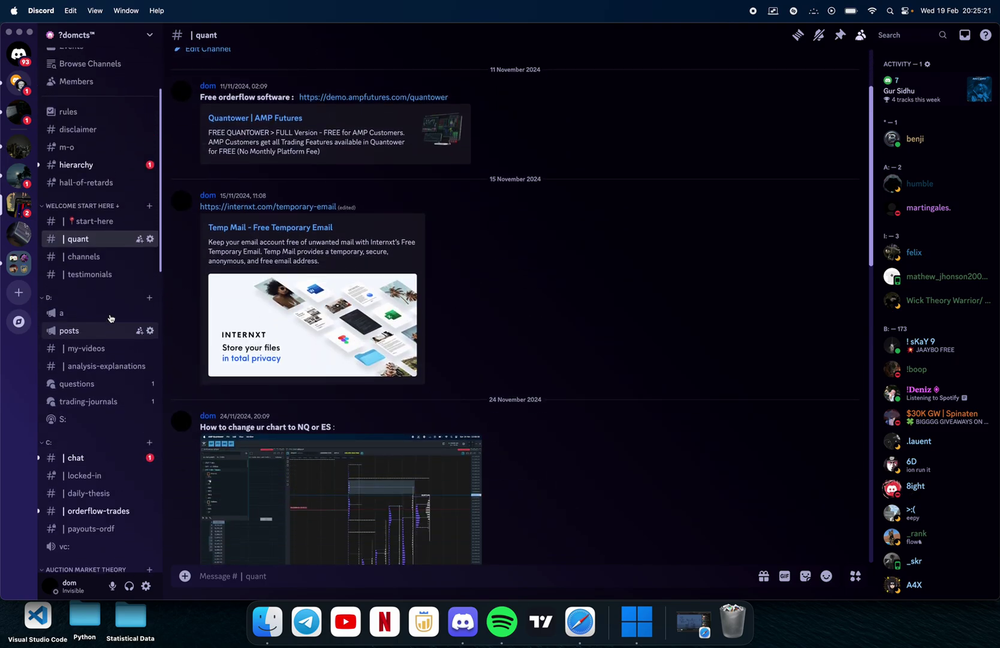
scroll(109, 316, "down", 2)
scroll(111, 309, "down", 4)
scroll(115, 300, "down", 8)
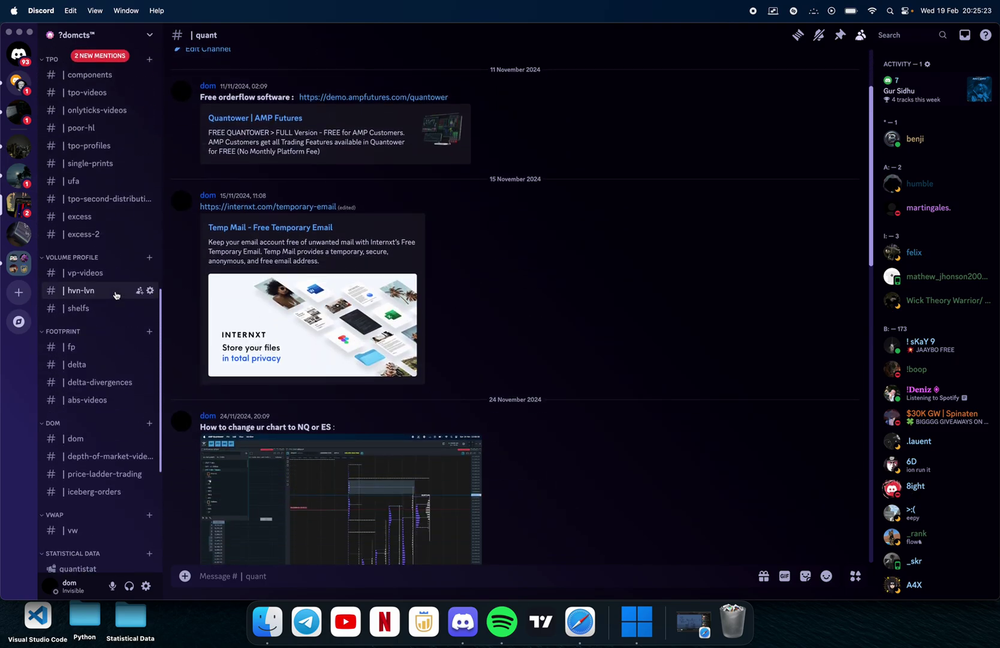
scroll(115, 294, "up", 10)
scroll(116, 287, "down", 3)
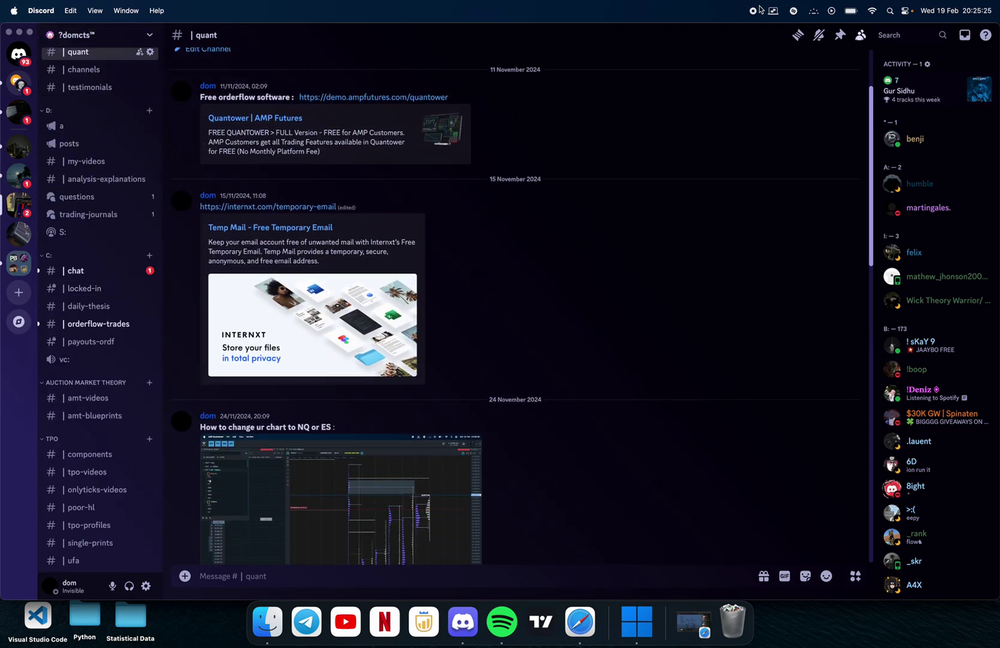